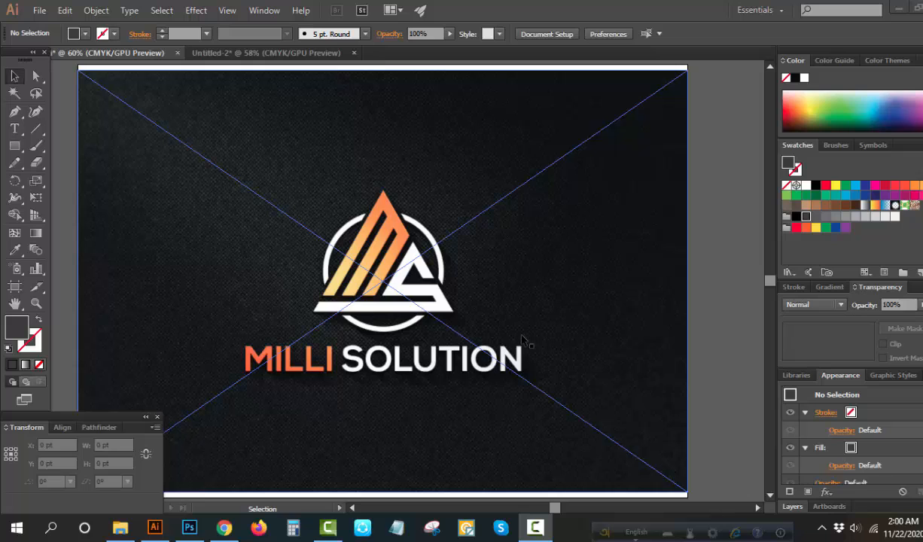
# Shrink the linked Black mockup image to about 703 pt wide and place it in the artboard's upper-left corner.
pyautogui.moveTo(409, 265); pyautogui.dragTo(393, 235)
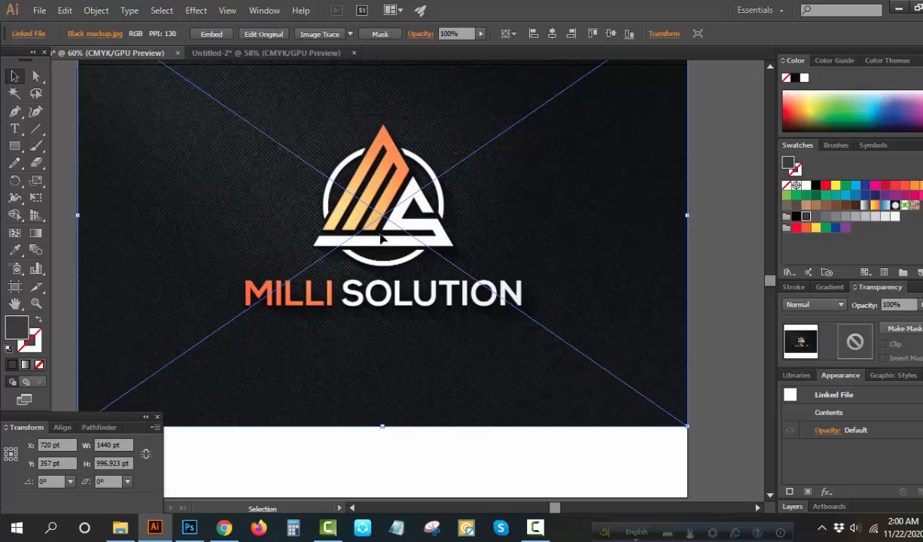
pyautogui.moveTo(686, 214); pyautogui.dragTo(531, 215)
pyautogui.moveTo(461, 216); pyautogui.dragTo(298, 181)
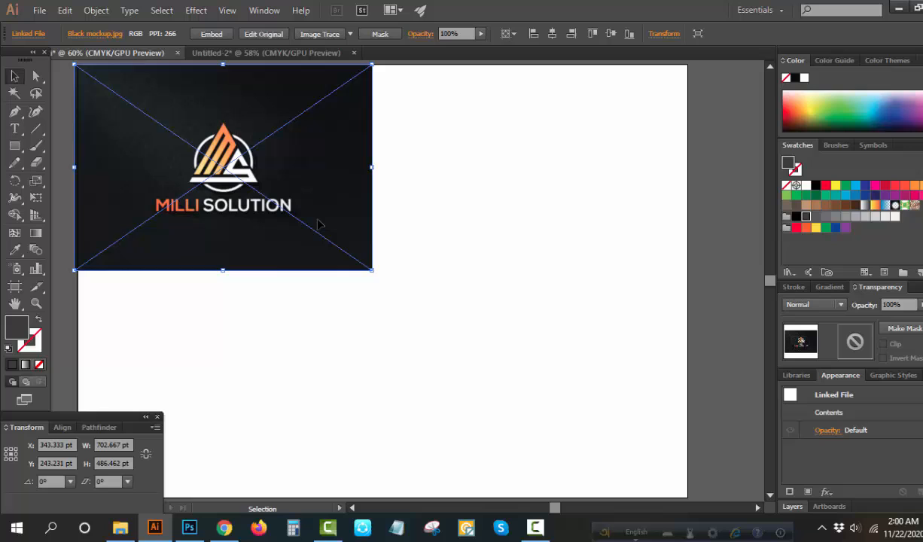
# Lock the reference mockup image in place, with the view enlarged on it and the empty artboard area.
pyautogui.click(35, 303)
pyautogui.click(343, 300)
pyautogui.keyDown('alt'); pyautogui.click(364, 300); pyautogui.keyUp('alt')
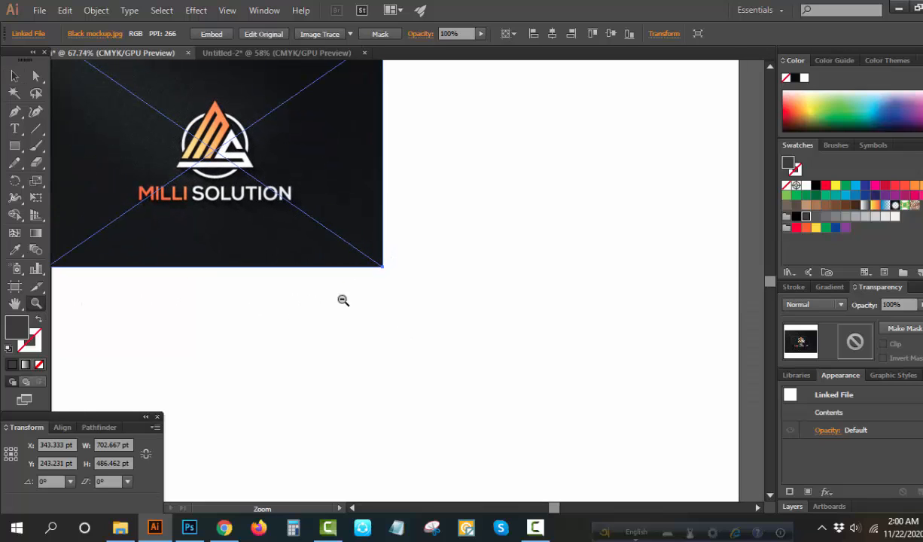
pyautogui.click(14, 76)
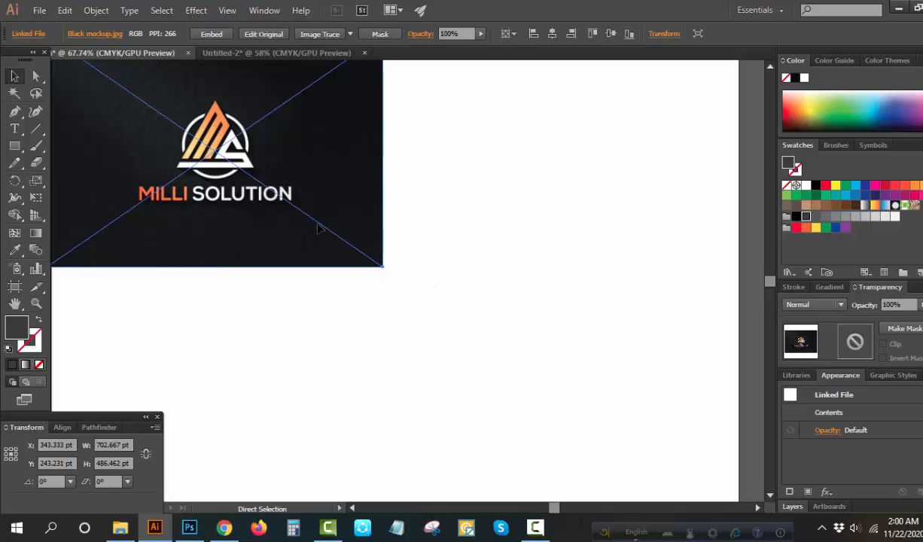
pyautogui.hotkey('ctrl', '2')
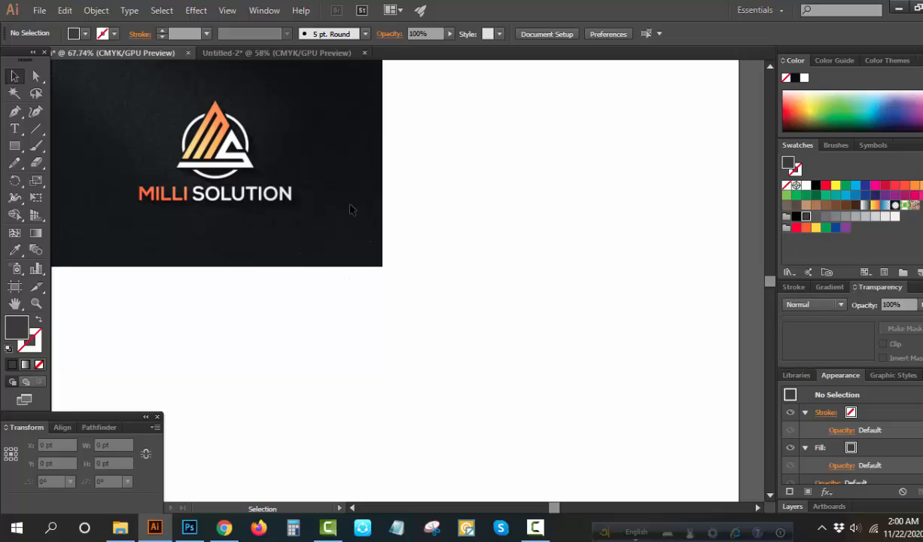
# Draw an upright triangle about 400 pt wide and 346 pt high beside the mockup image using the Star tool.
pyautogui.moveTo(14, 145); pyautogui.dragTo(46, 213)
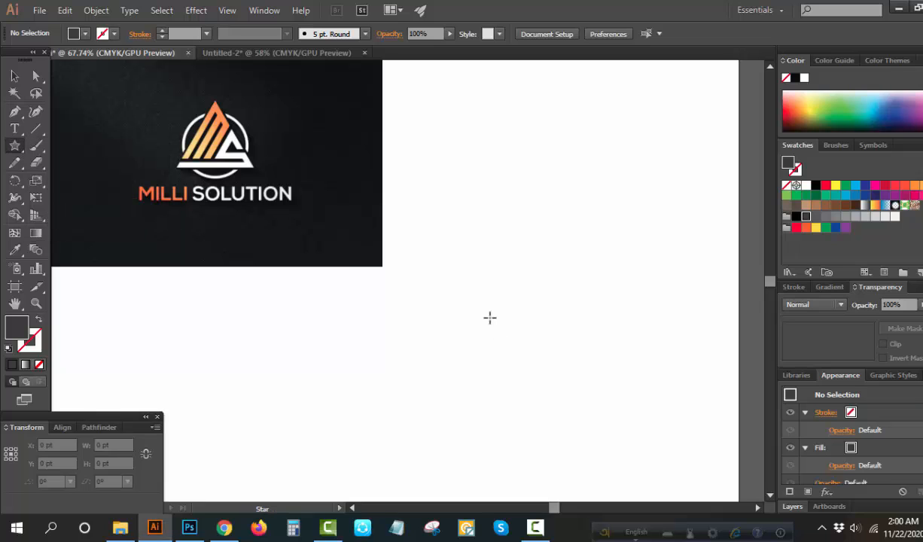
pyautogui.moveTo(496, 277); pyautogui.dragTo(563, 364)
pyautogui.press('v')
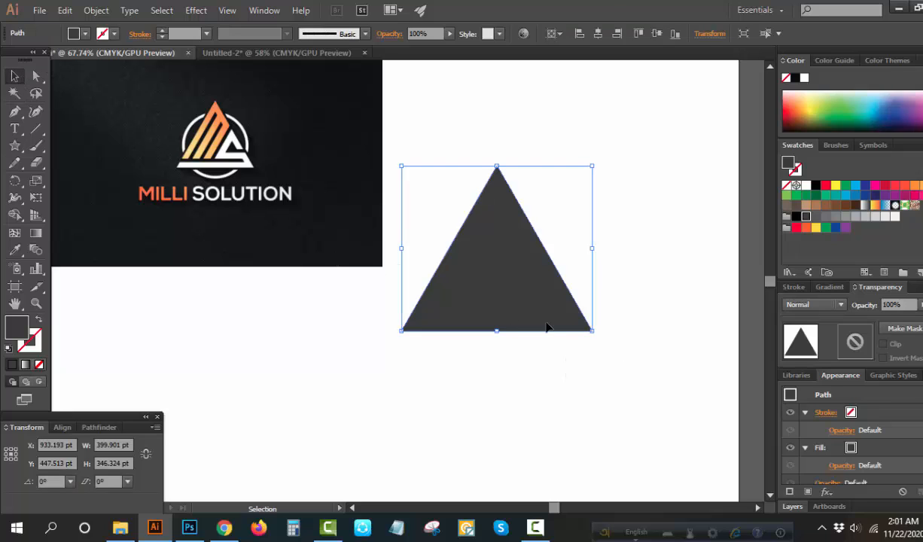
# Replace the triangle's fill with a 36 pt black stroke and enlarge it to about 481 pt wide.
pyautogui.click(39, 364)
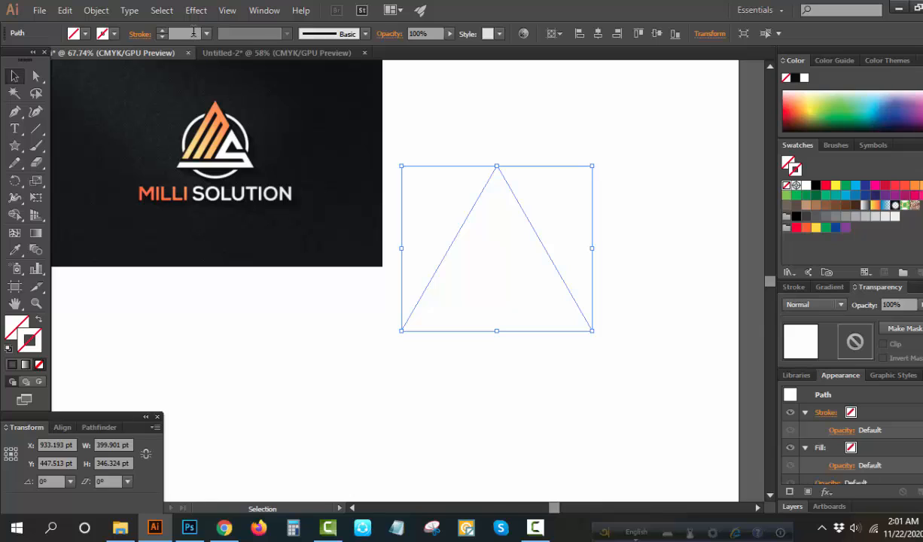
pyautogui.click(193, 32)
pyautogui.write('30')
pyautogui.press('Return')
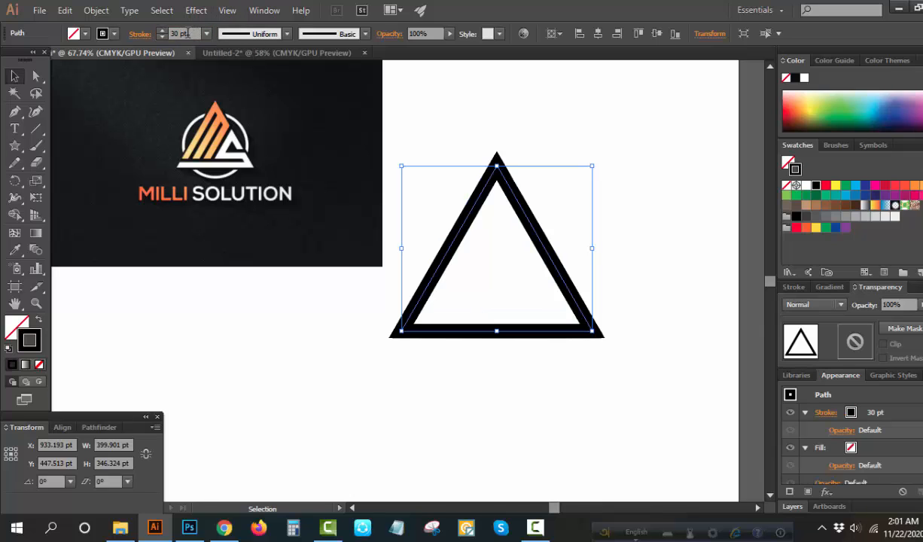
pyautogui.press('Up')
pyautogui.press('Up')
pyautogui.press('Up')
pyautogui.press('Up')
pyautogui.press('Up')
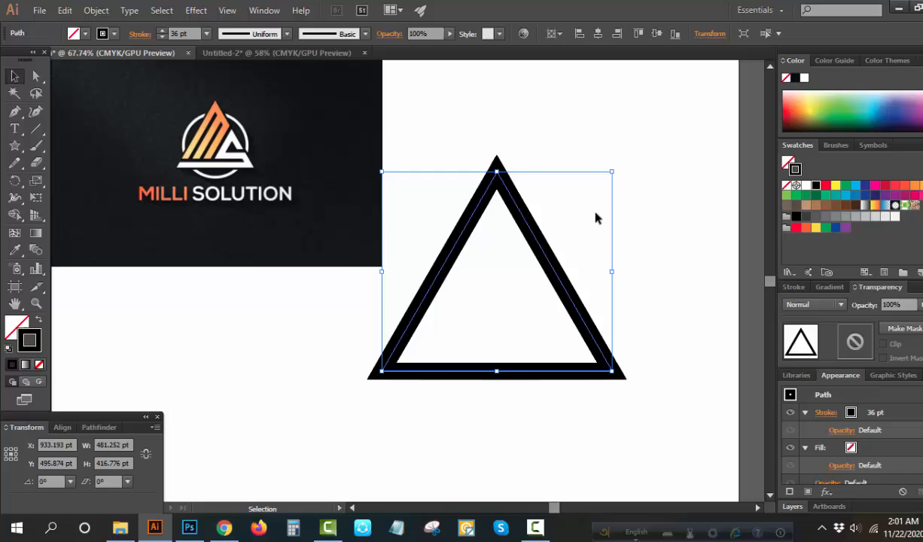
# Expand the triangle's fill and stroke into an outlined shape.
pyautogui.click(596, 216)
pyautogui.click(473, 216)
pyautogui.click(95, 11)
pyautogui.click(151, 159)
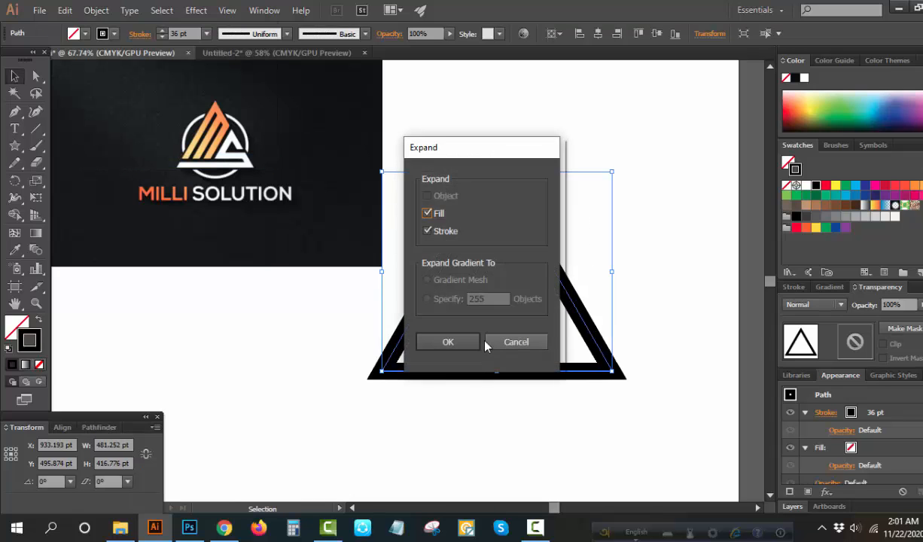
pyautogui.click(450, 340)
pyautogui.click(591, 235)
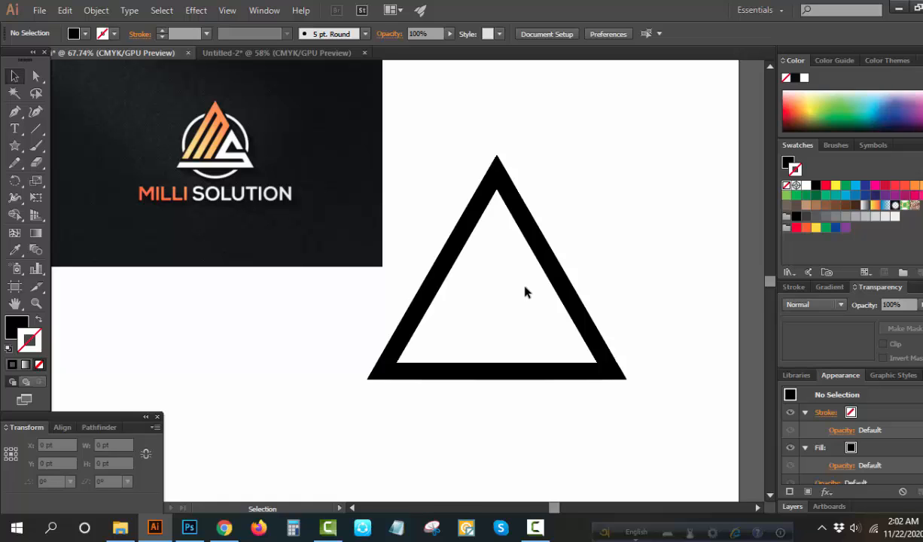
# Draw a line along the triangle's inner left edge and extend it at both ends to about 587 by 1016 pt.
pyautogui.click(37, 130)
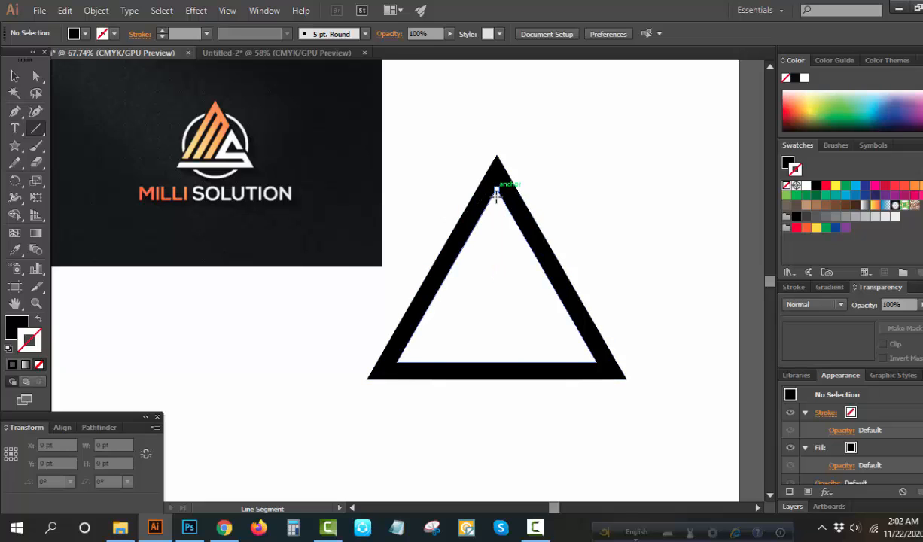
pyautogui.moveTo(496, 194); pyautogui.dragTo(397, 360)
pyautogui.press('v')
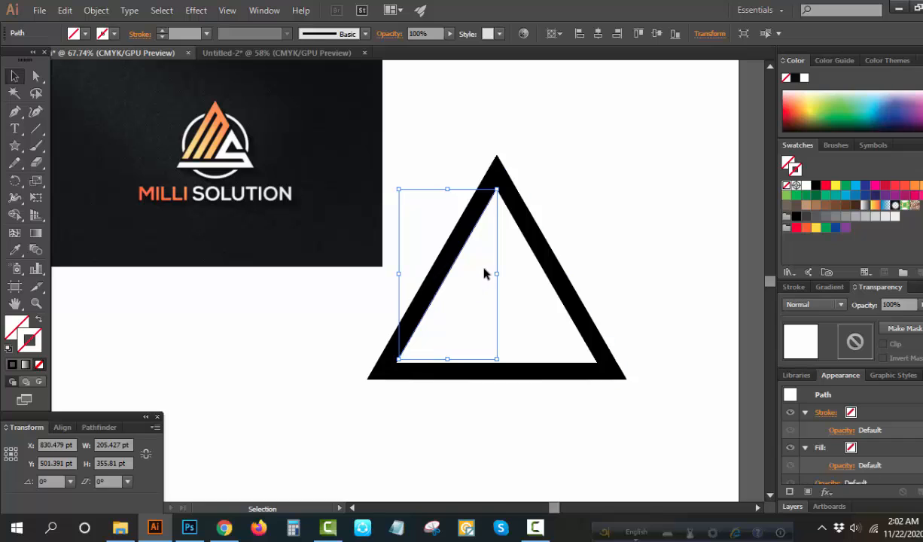
pyautogui.moveTo(498, 273); pyautogui.dragTo(587, 305)
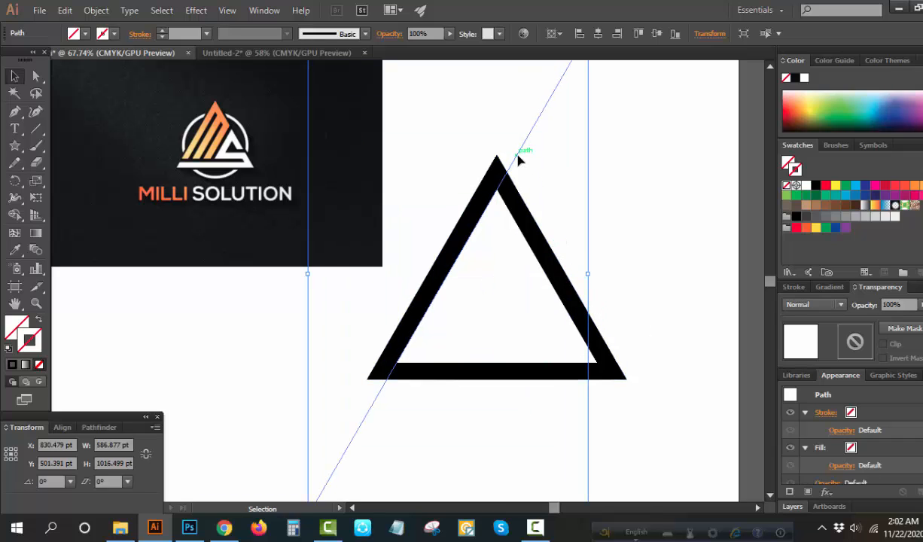
# Move the diagonal line inward from the triangle's left side and give it a 36 pt black stroke.
pyautogui.moveTo(518, 160); pyautogui.dragTo(541, 172)
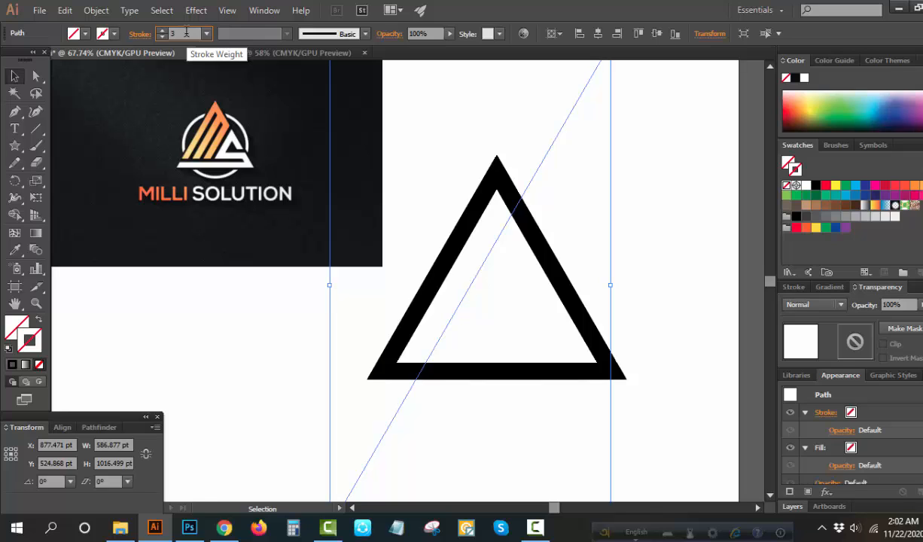
pyautogui.press('Return')
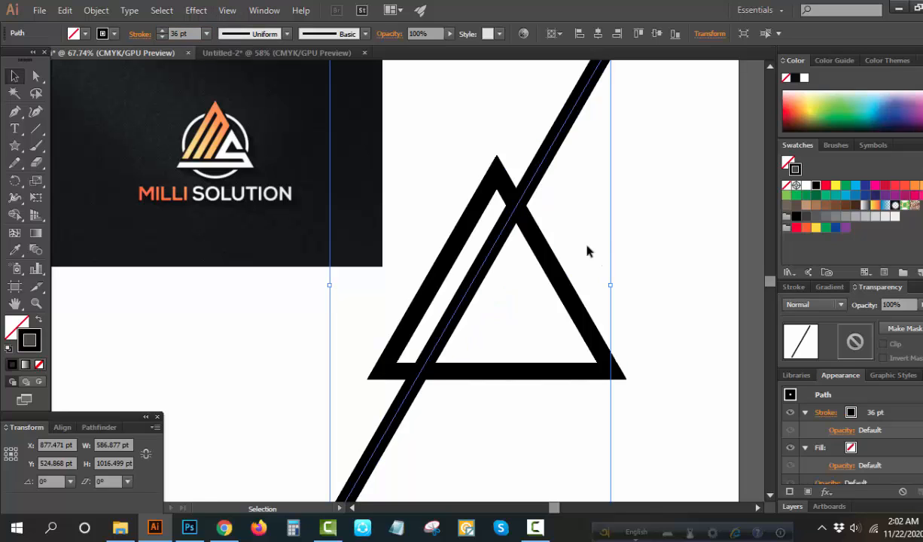
pyautogui.click(589, 197)
pyautogui.click(554, 140)
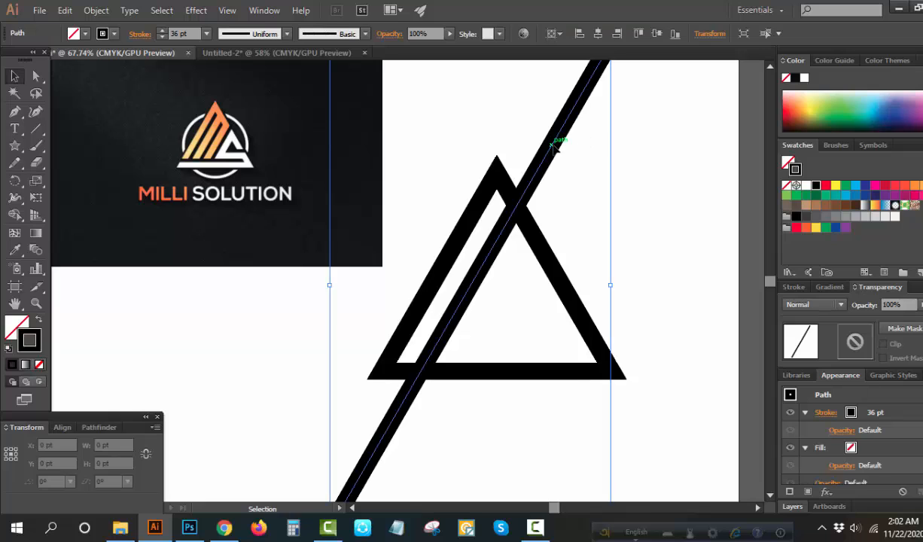
pyautogui.click(582, 205)
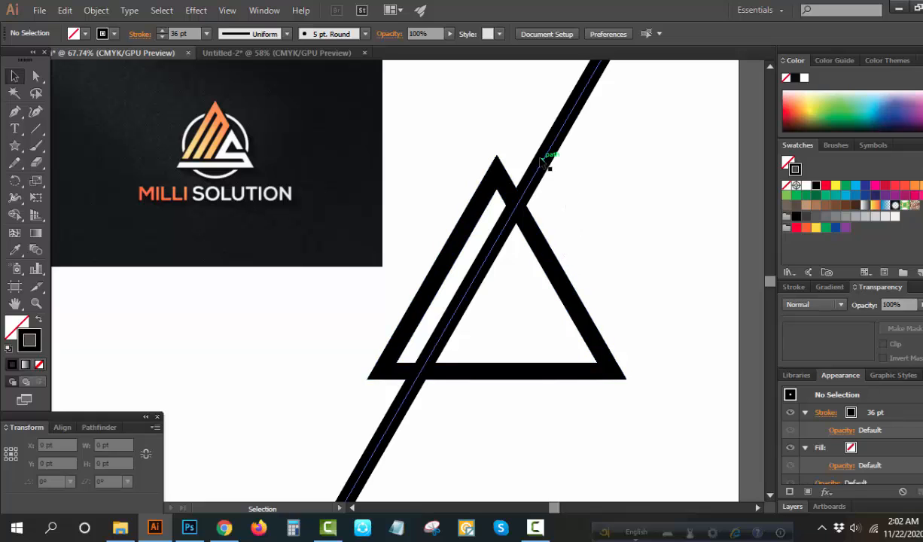
# Duplicate the diagonal bar to its right and nudge the copy right to leave an even gap.
pyautogui.moveTo(546, 155); pyautogui.dragTo(574, 181)
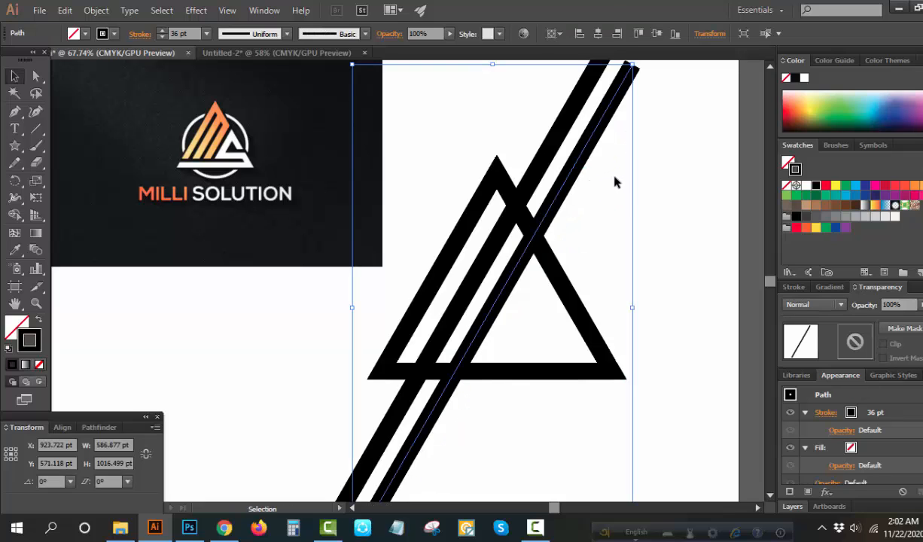
pyautogui.press('Right')
pyautogui.press('Right')
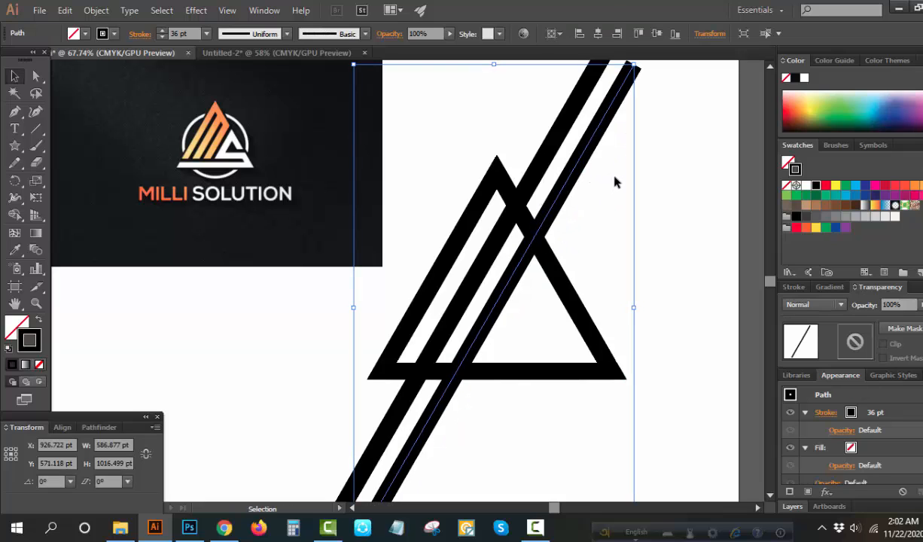
pyautogui.press('Right')
pyautogui.press('Right')
pyautogui.press('Right')
pyautogui.press('Right')
pyautogui.press('Right')
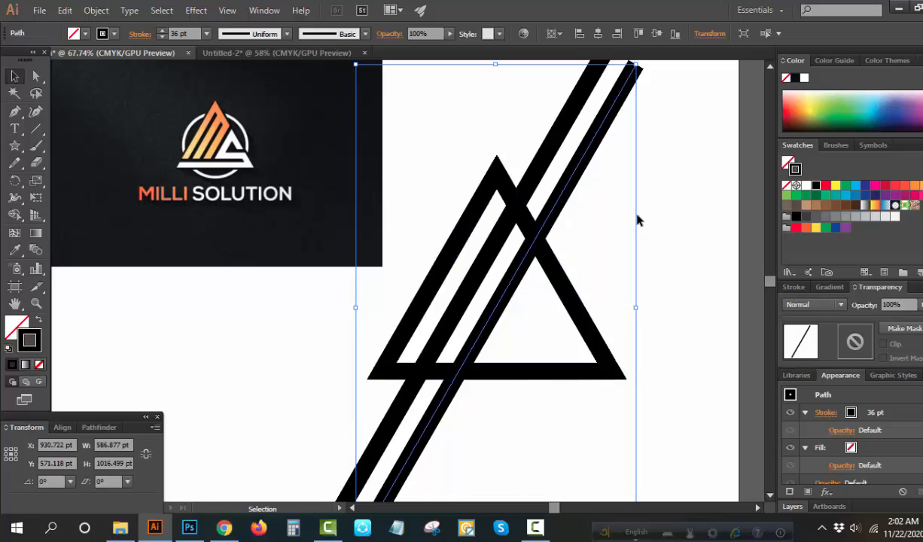
# Add a third parallel diagonal bar by duplicating the second one to the right with the same spacing.
pyautogui.click(638, 164)
pyautogui.moveTo(639, 149); pyautogui.dragTo(519, 113)
pyautogui.click(587, 200)
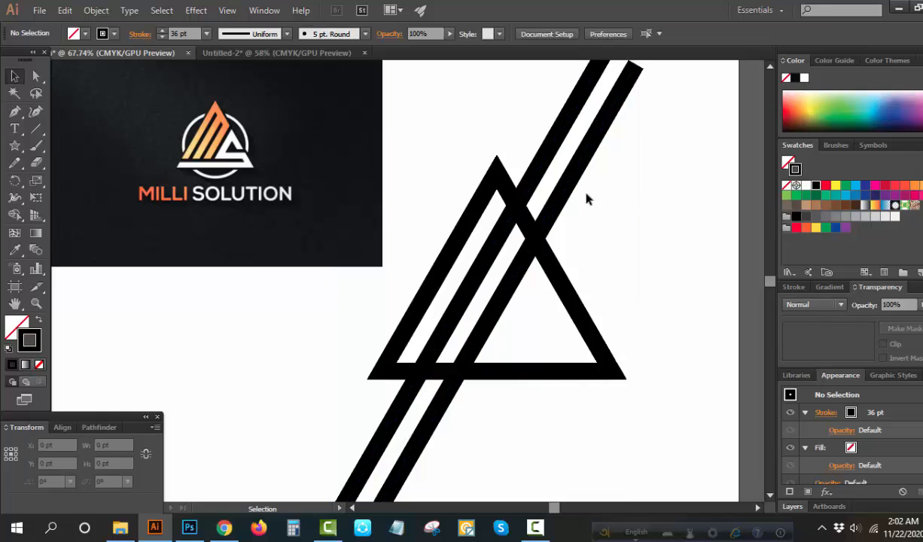
pyautogui.moveTo(573, 190); pyautogui.dragTo(598, 202)
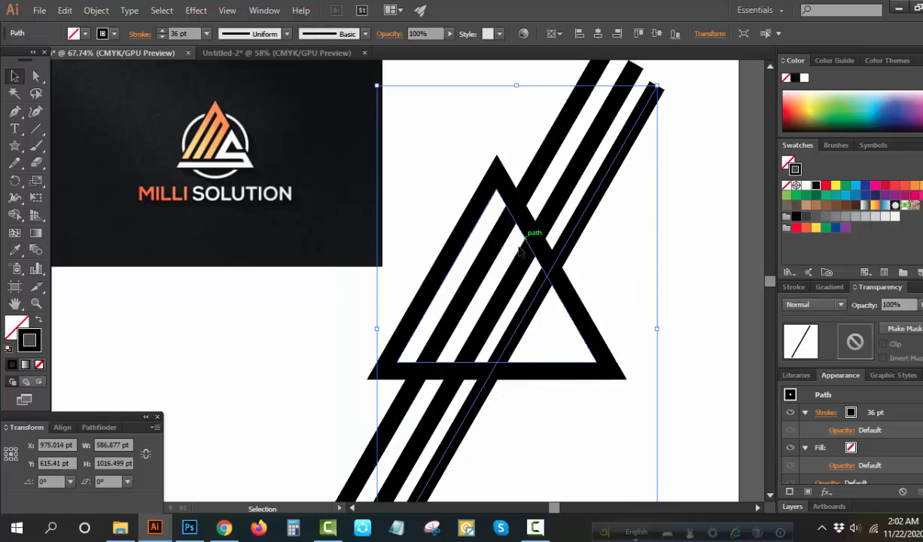
pyautogui.click(544, 303)
# Draw a horizontal line about 425 pt long with a 36 pt stroke across the triangle's lower part.
pyautogui.press('\\')
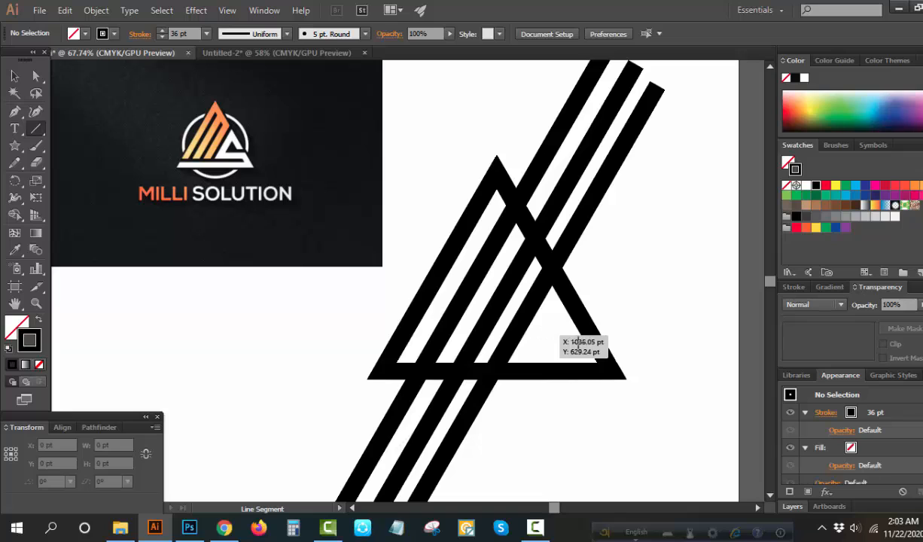
pyautogui.moveTo(546, 335); pyautogui.dragTo(649, 356)
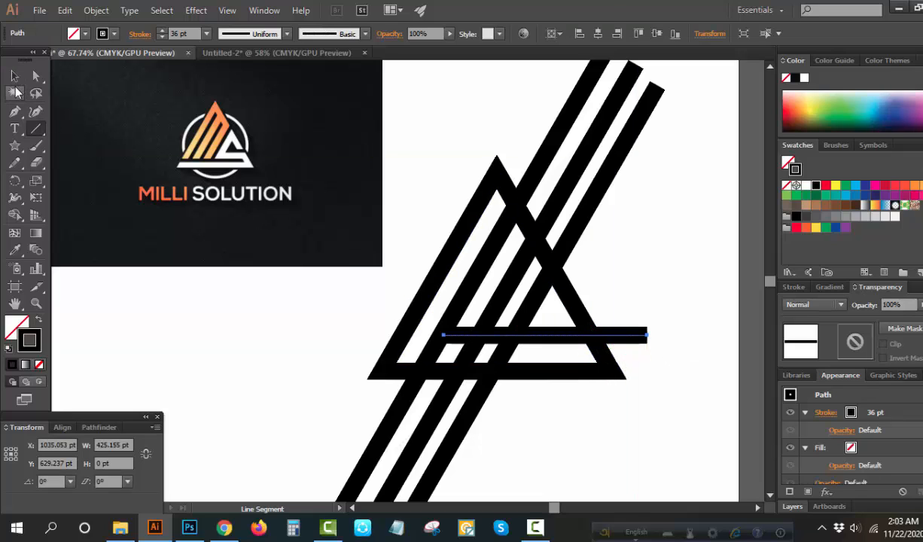
pyautogui.click(15, 78)
pyautogui.click(652, 268)
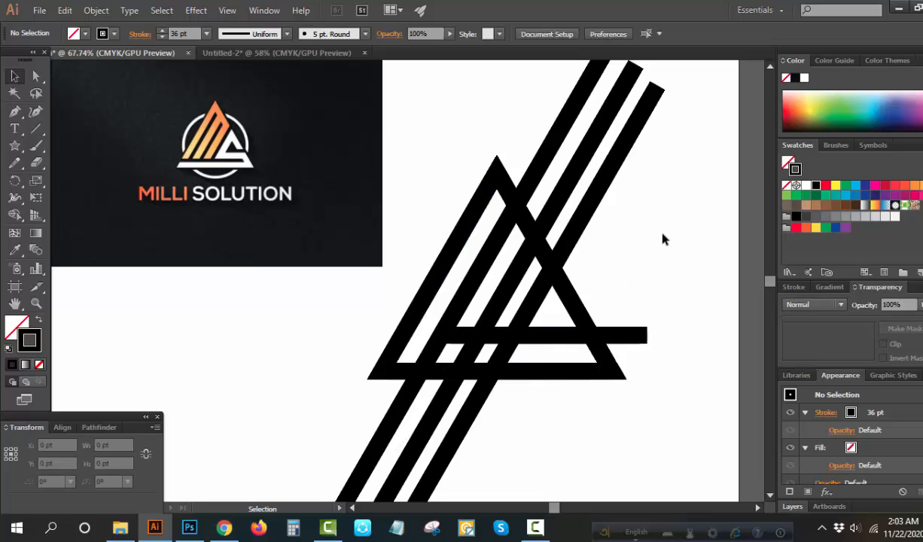
# Expand the triangle, the three diagonal bars and the horizontal bar into filled shapes.
pyautogui.moveTo(663, 236); pyautogui.dragTo(452, 392)
pyautogui.click(96, 10)
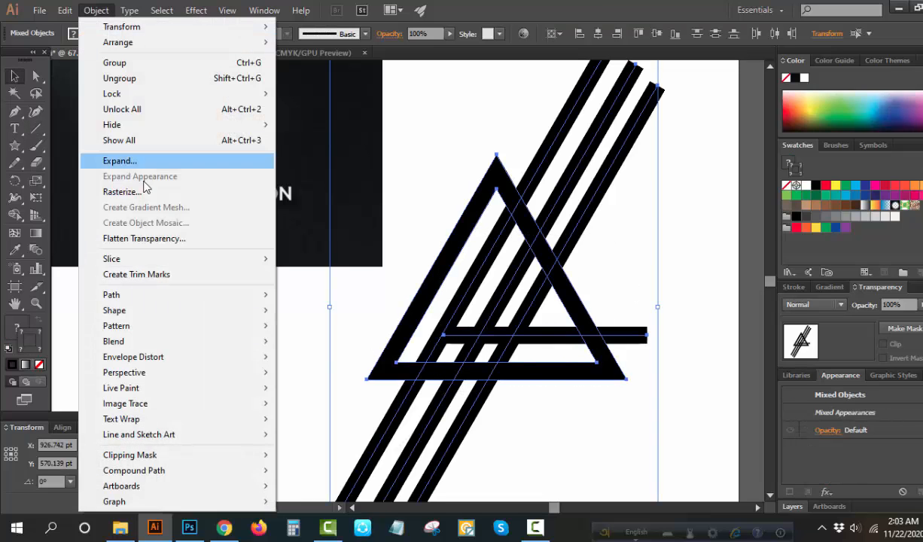
pyautogui.click(134, 163)
pyautogui.click(461, 342)
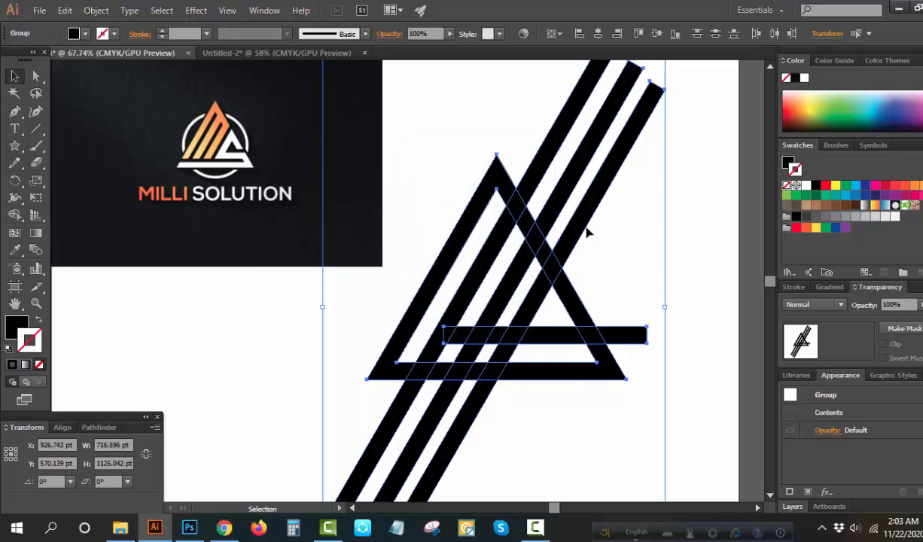
pyautogui.click(636, 296)
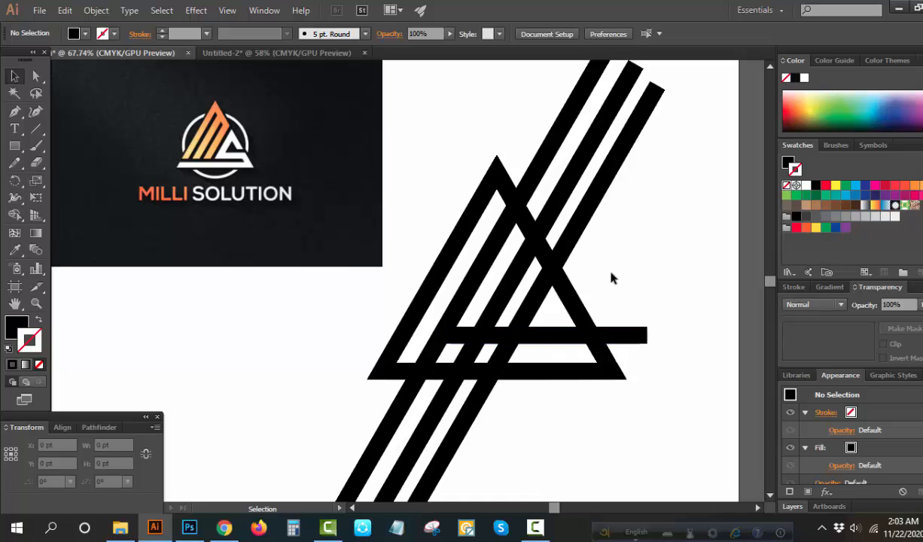
# Nudge the horizontal bar slightly down toward the triangle's base.
pyautogui.click(625, 341)
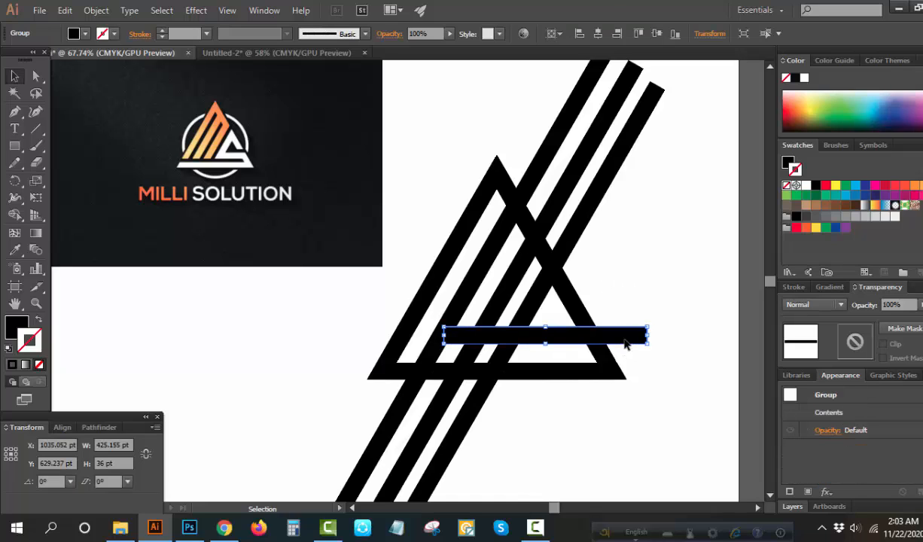
pyautogui.press('Down')
pyautogui.press('Down')
pyautogui.press('Down')
pyautogui.press('Down')
pyautogui.press('Down')
pyautogui.press('Down')
pyautogui.press('Down')
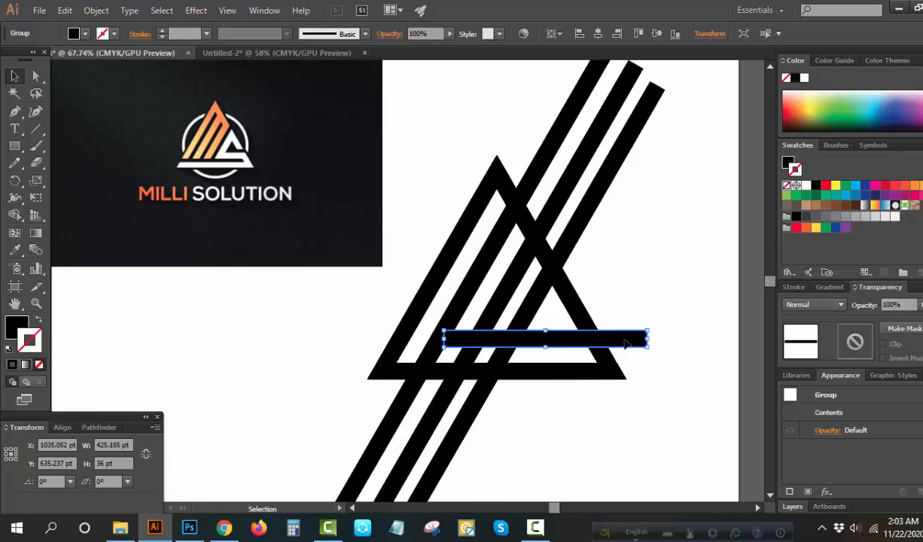
pyautogui.click(621, 305)
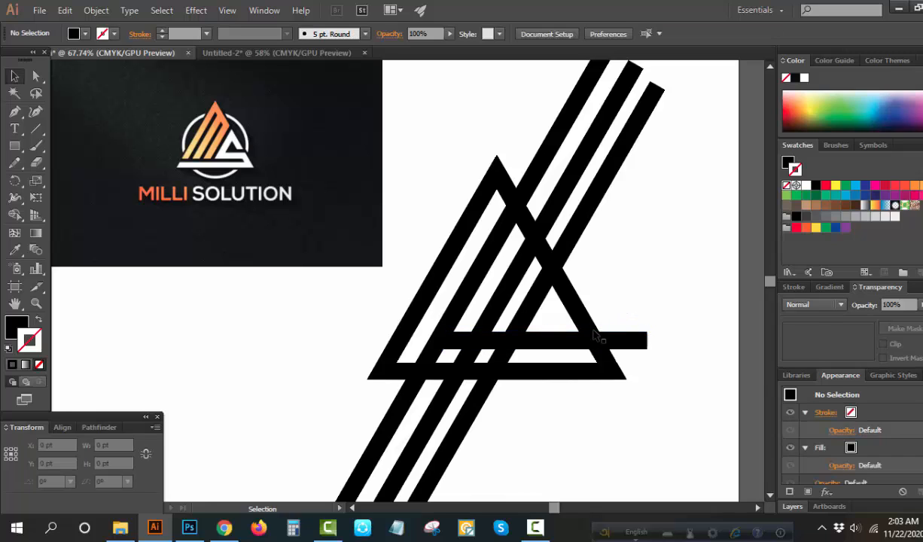
# Draw a rectangle about 524 by 28 pt filling the gap between the horizontal bar and the triangle's base.
pyautogui.click(14, 146)
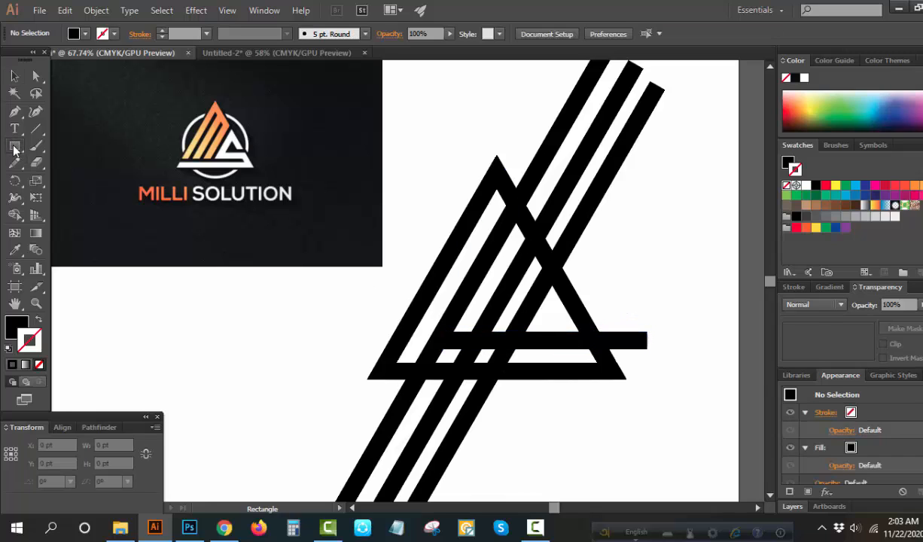
pyautogui.moveTo(397, 362); pyautogui.dragTo(646, 348)
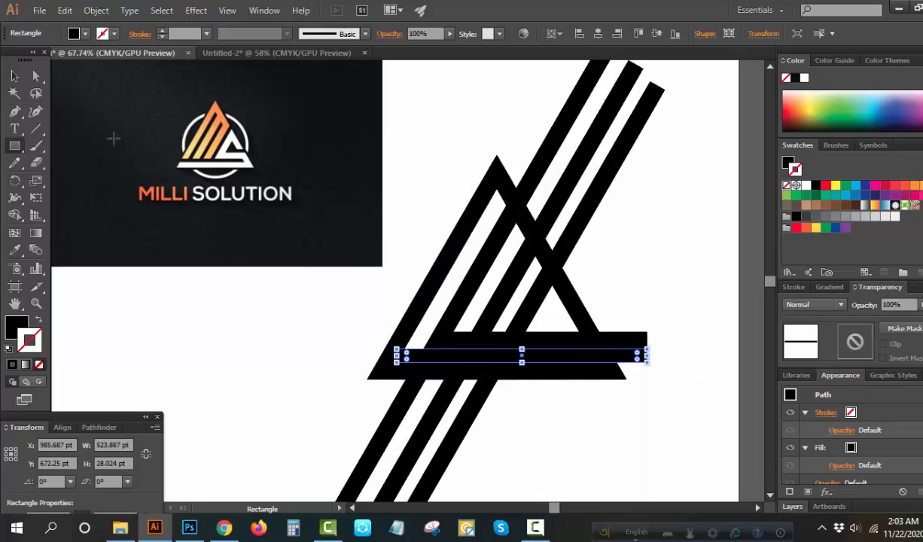
# Shorten the thin rectangle to about 322 pt and place it directly above the horizontal bar, crossing the triangle's right side.
pyautogui.click(15, 76)
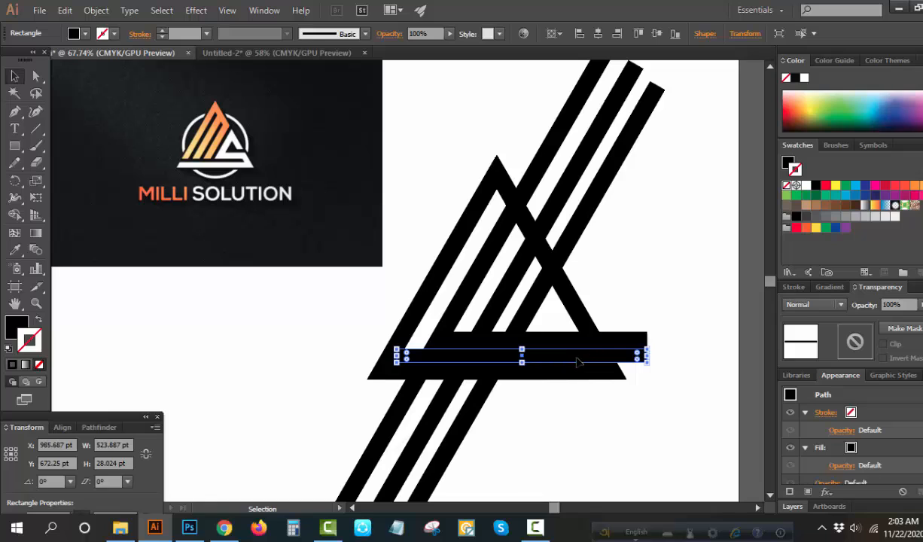
pyautogui.click(635, 284)
pyautogui.moveTo(622, 364); pyautogui.dragTo(642, 318)
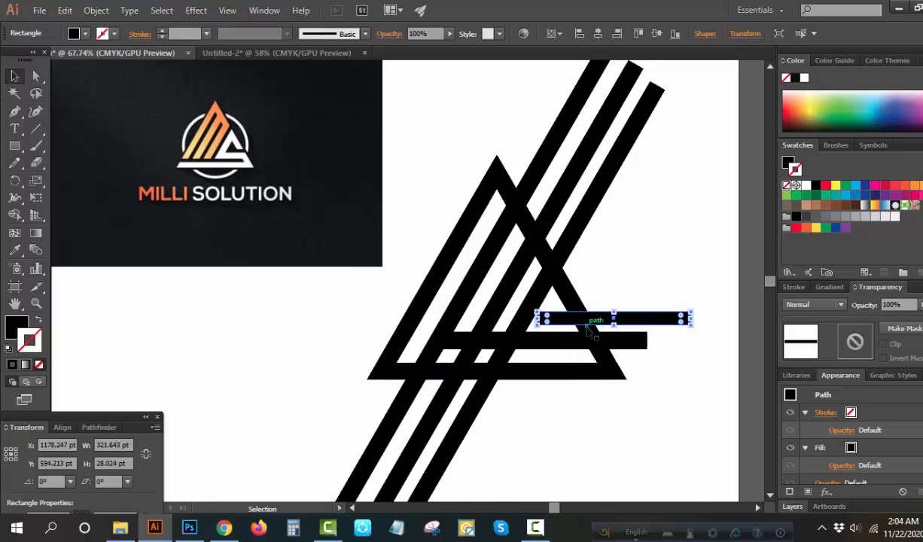
pyautogui.click(612, 278)
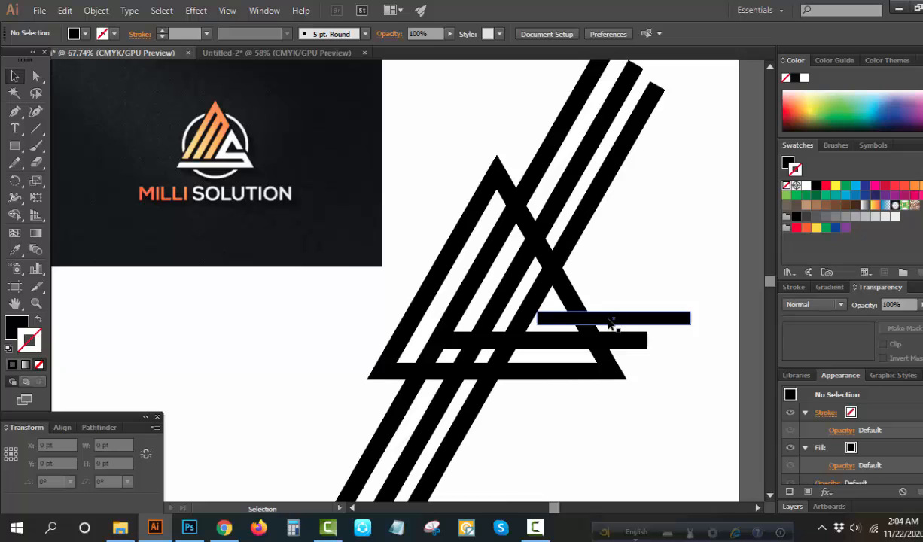
pyautogui.moveTo(610, 324); pyautogui.dragTo(609, 330)
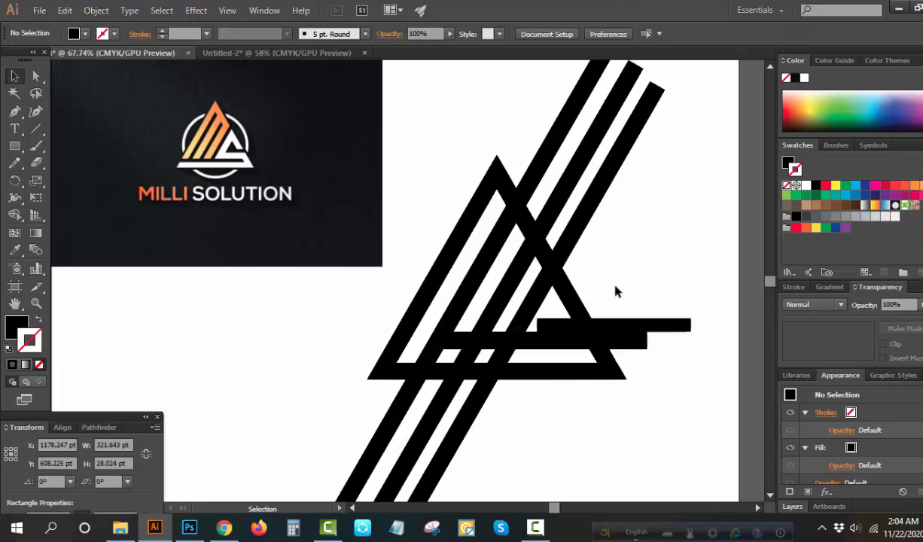
pyautogui.click(614, 290)
# Extend the horizontal bar past the triangle's left side to a width of about 565 pt.
pyautogui.moveTo(645, 253); pyautogui.dragTo(479, 419)
pyautogui.click(540, 358)
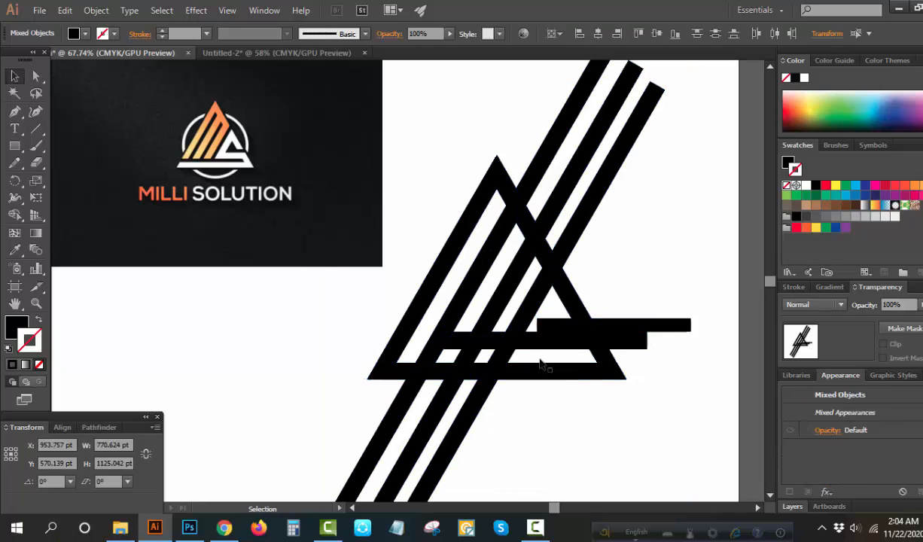
pyautogui.click(500, 348)
pyautogui.moveTo(444, 340); pyautogui.dragTo(376, 341)
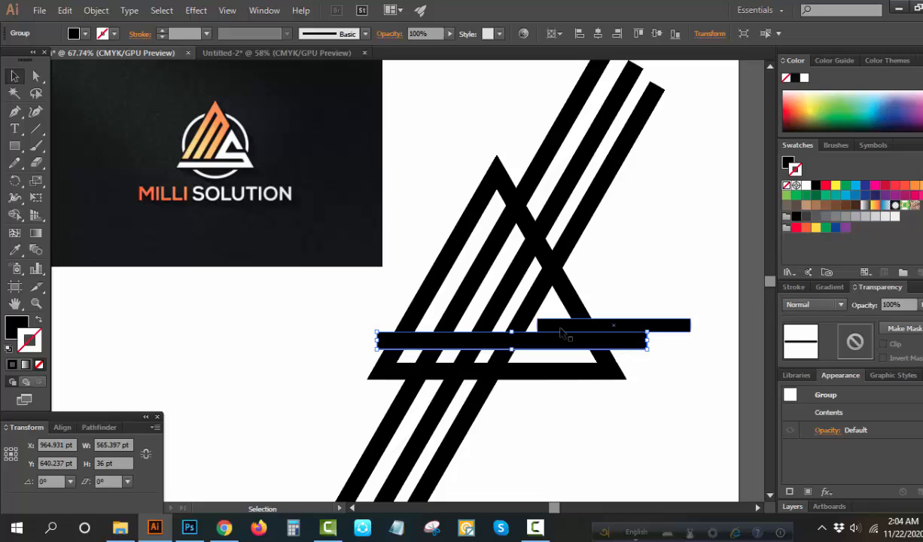
# Divide the triangle, diagonal bars, horizontal bar and thin rectangle at their overlaps and ungroup the resulting pieces.
pyautogui.moveTo(446, 125); pyautogui.dragTo(608, 399)
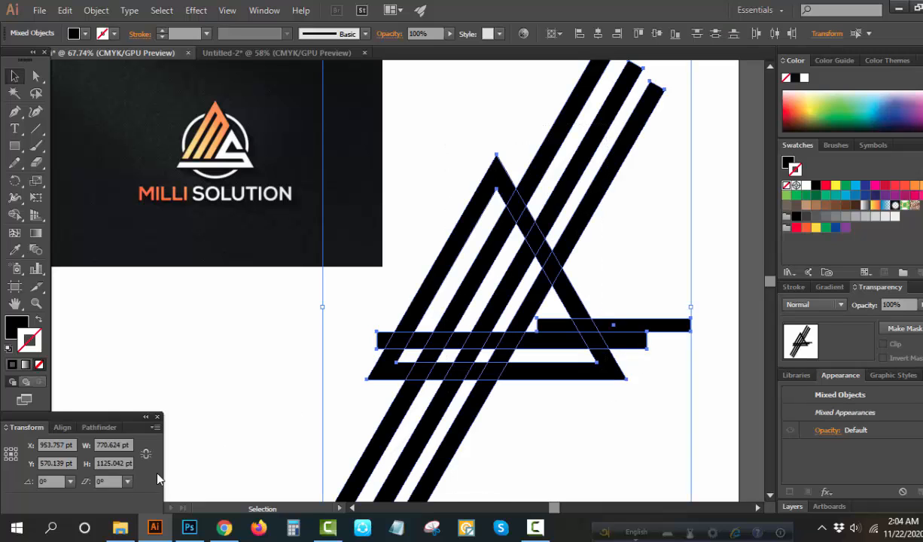
pyautogui.click(109, 427)
pyautogui.click(15, 491)
pyautogui.rightClick(504, 471)
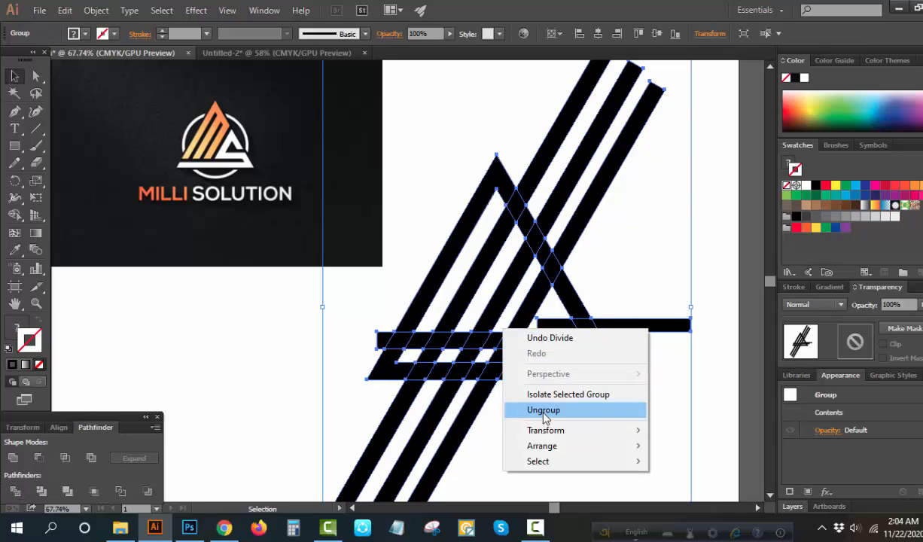
pyautogui.click(543, 409)
pyautogui.click(645, 303)
# Delete the pieces outside the triangle: the horizontal ends on its right and the diagonal bars' ends above and below it.
pyautogui.click(632, 352)
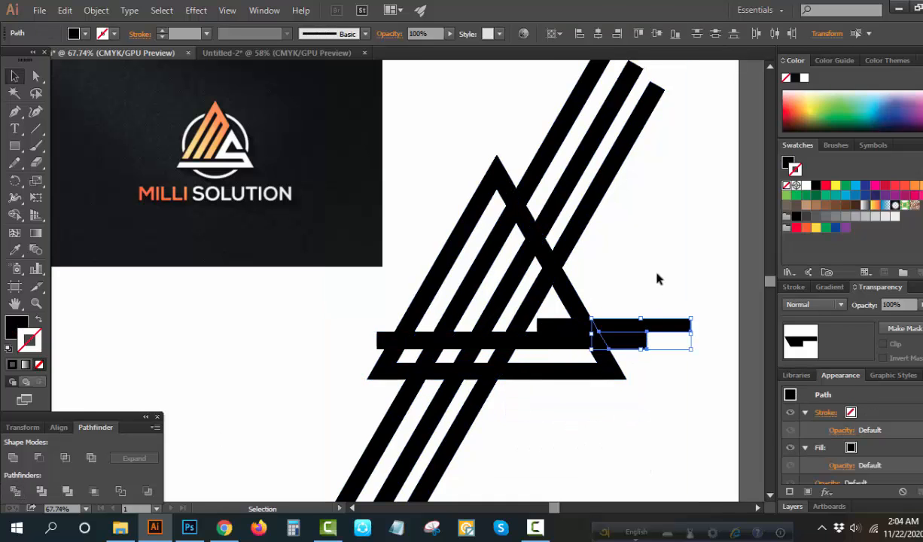
pyautogui.press('Delete')
pyautogui.scroll(3, 663, 246)
pyautogui.moveTo(668, 283); pyautogui.dragTo(559, 167)
pyautogui.scroll(-5, 572, 226)
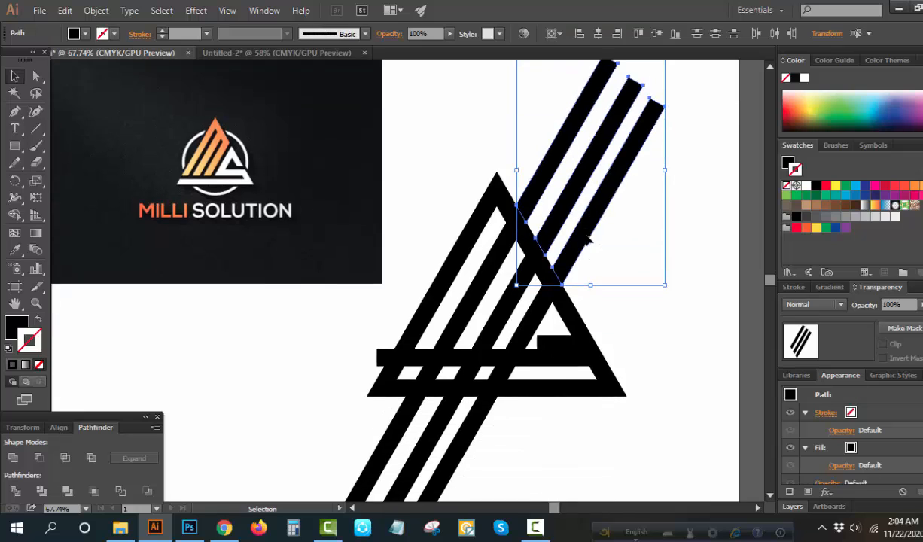
pyautogui.press('Delete')
pyautogui.moveTo(519, 365); pyautogui.dragTo(305, 421)
pyautogui.press('Delete')
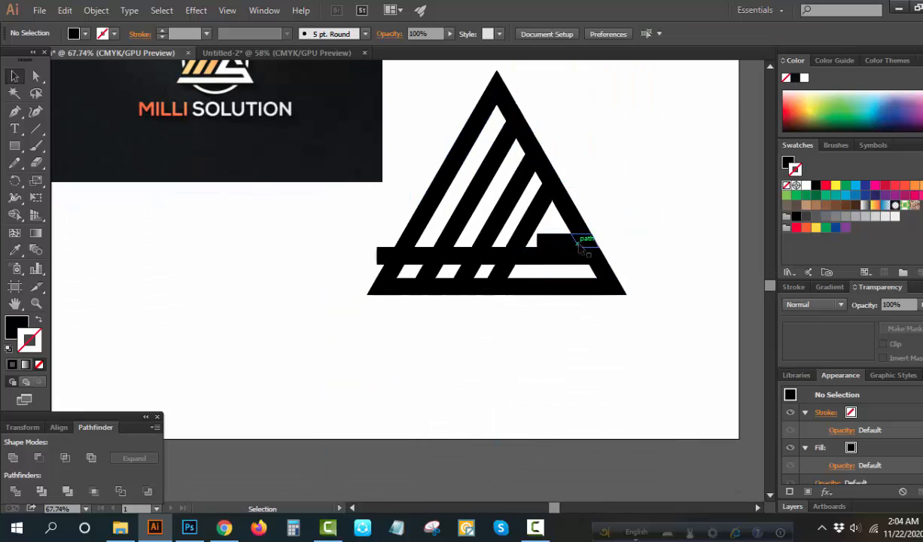
# Delete the thin rectangle's pieces to open the S on the right side, and the three diagonal segments between bar and base.
pyautogui.click(569, 241)
pyautogui.press('Delete')
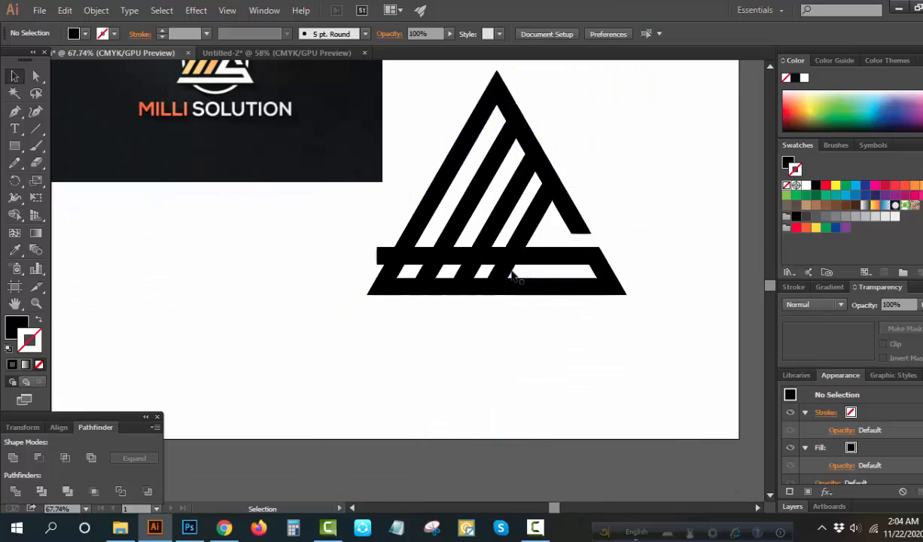
pyautogui.click(497, 269)
pyautogui.press('Delete')
pyautogui.click(464, 269)
pyautogui.press('Delete')
pyautogui.click(433, 272)
pyautogui.press('Delete')
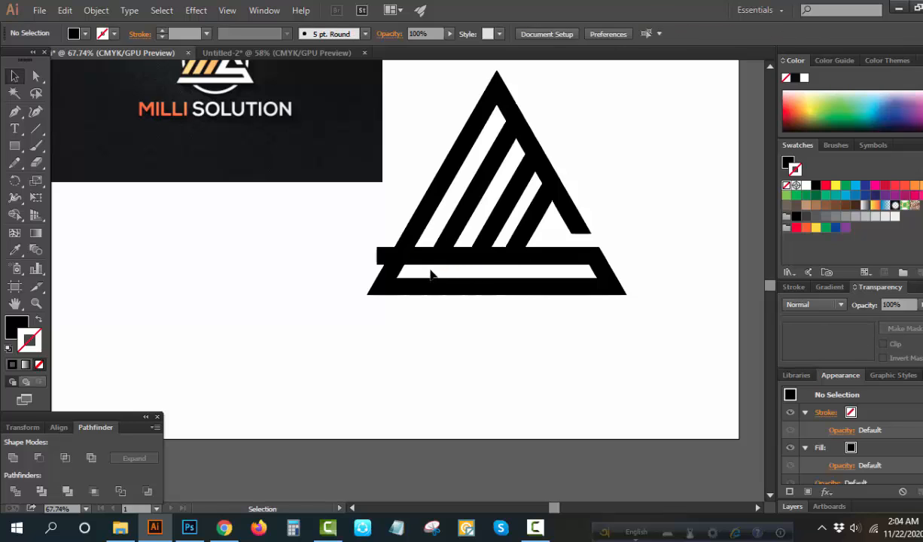
# Delete the horizontal bar's left overhang and the piece of the triangle's right side that joins the M to the S.
pyautogui.moveTo(366, 236); pyautogui.dragTo(384, 256)
pyautogui.press('Delete')
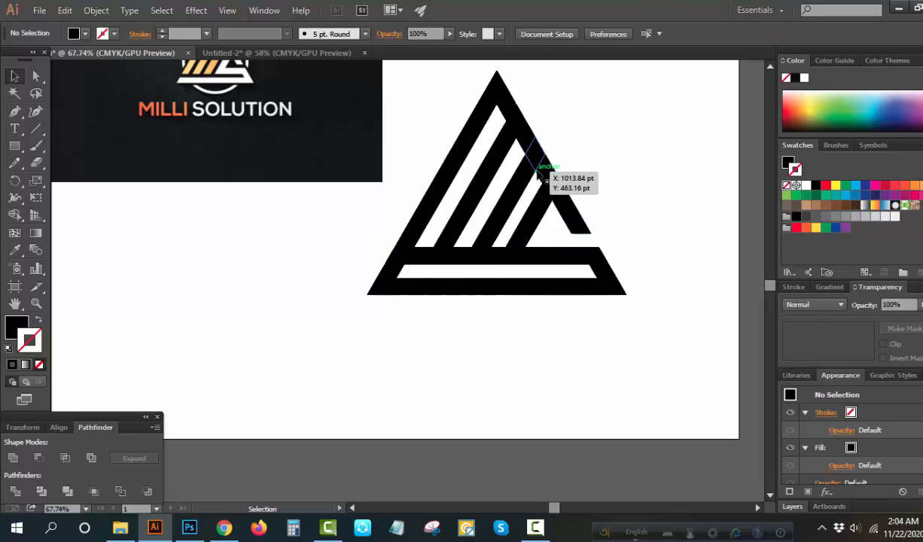
pyautogui.click(544, 169)
pyautogui.press('Delete')
# Delete the three horizontal bar segments lying between the diagonal legs of the M.
pyautogui.click(493, 257)
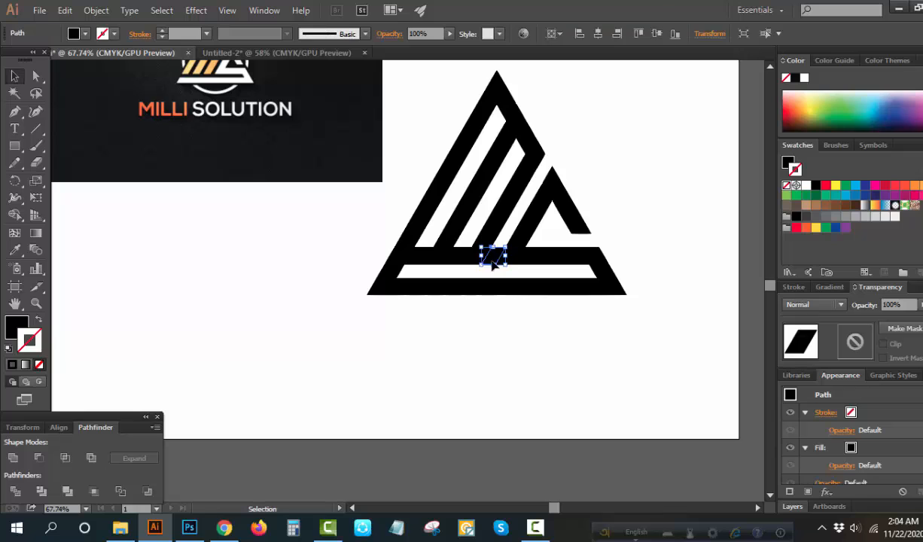
pyautogui.press('Delete')
pyautogui.click(444, 256)
pyautogui.press('Delete')
pyautogui.click(423, 258)
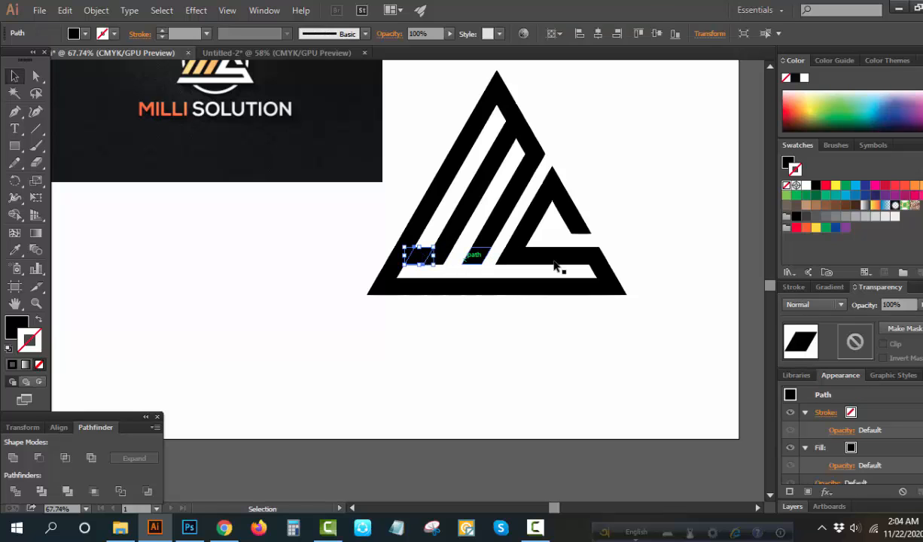
pyautogui.press('Delete')
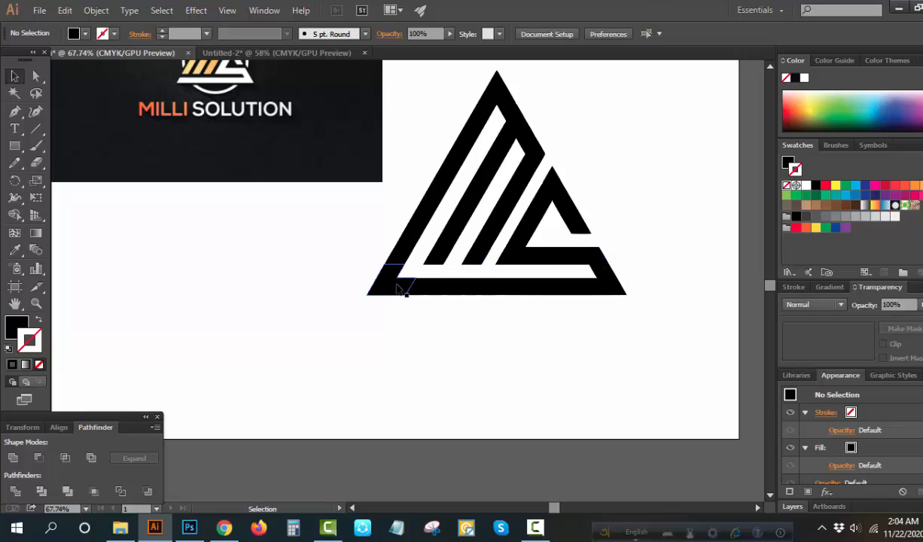
# Divide the triangle's lower-left corner with a horizontal line drawn along the base's upper edge, and ungroup the pieces.
pyautogui.click(36, 128)
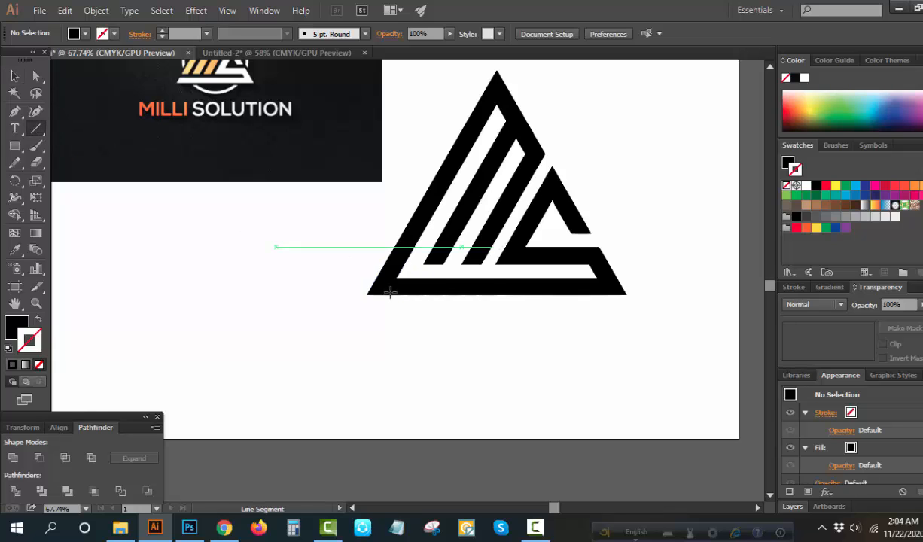
pyautogui.moveTo(486, 271); pyautogui.dragTo(295, 274)
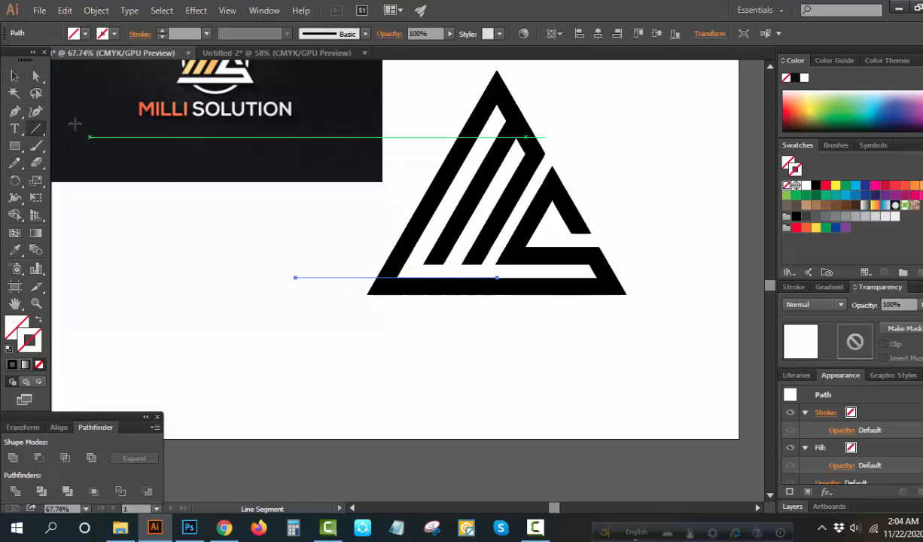
pyautogui.click(14, 76)
pyautogui.moveTo(338, 246); pyautogui.dragTo(399, 331)
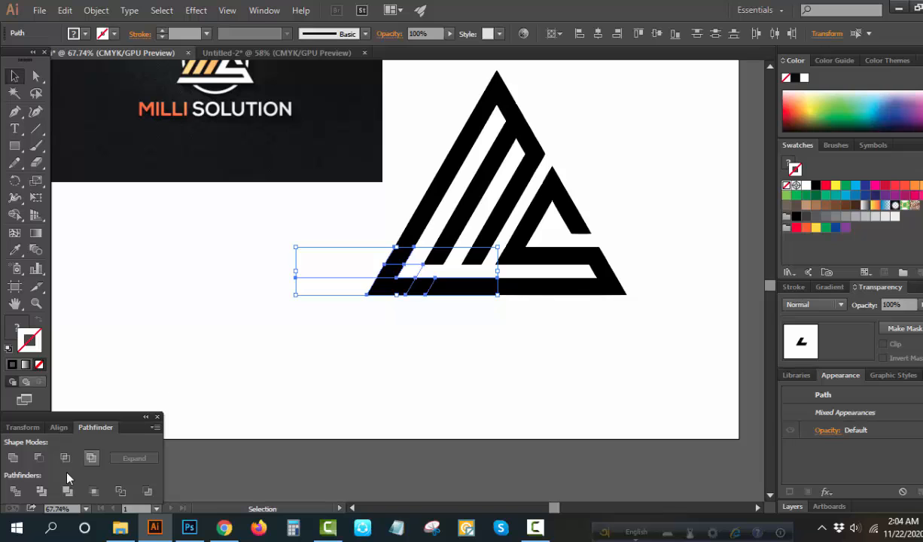
pyautogui.click(15, 491)
pyautogui.rightClick(294, 247)
pyautogui.click(350, 332)
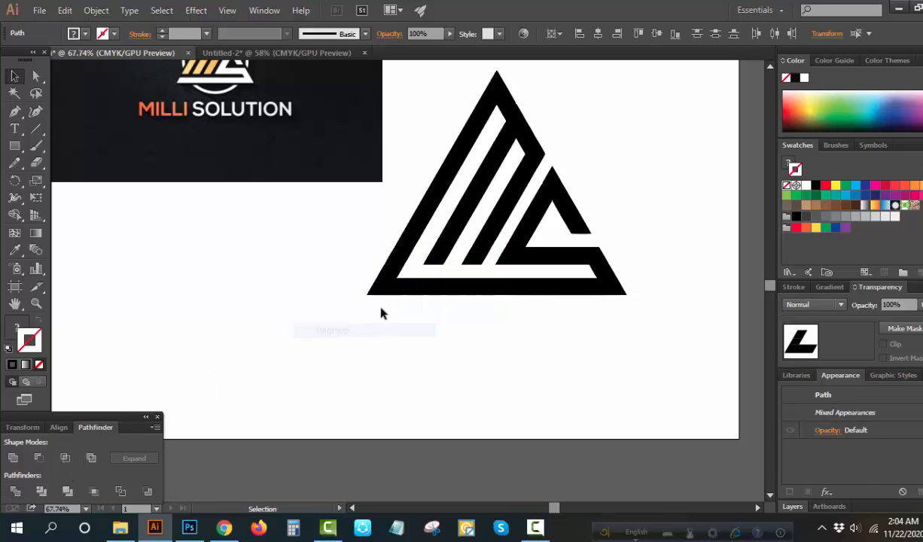
# Delete the corner piece that joins the M's left leg to the triangle's base.
pyautogui.click(382, 313)
pyautogui.click(391, 272)
pyautogui.press('Delete')
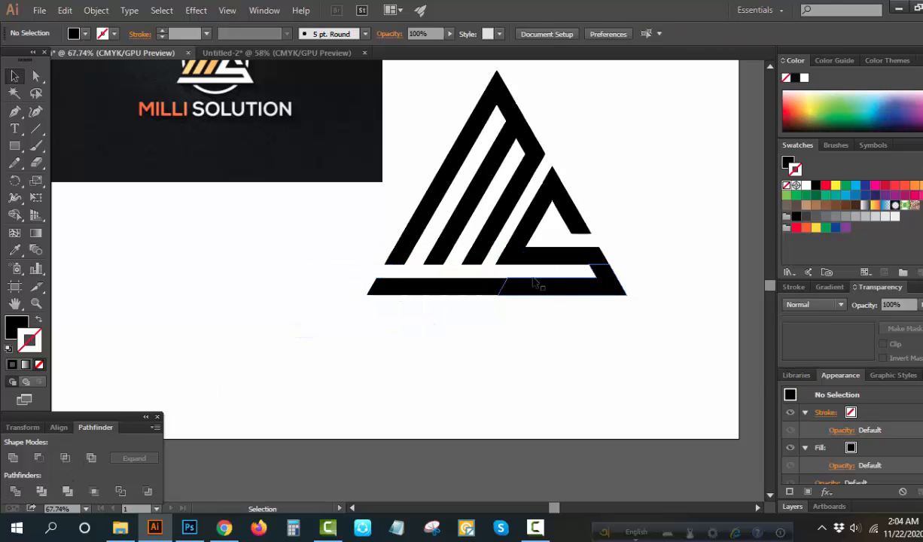
# Draw a short line without fill or stroke, use it to select all invisible paths with the Magic Wand, and delete them.
pyautogui.click(35, 129)
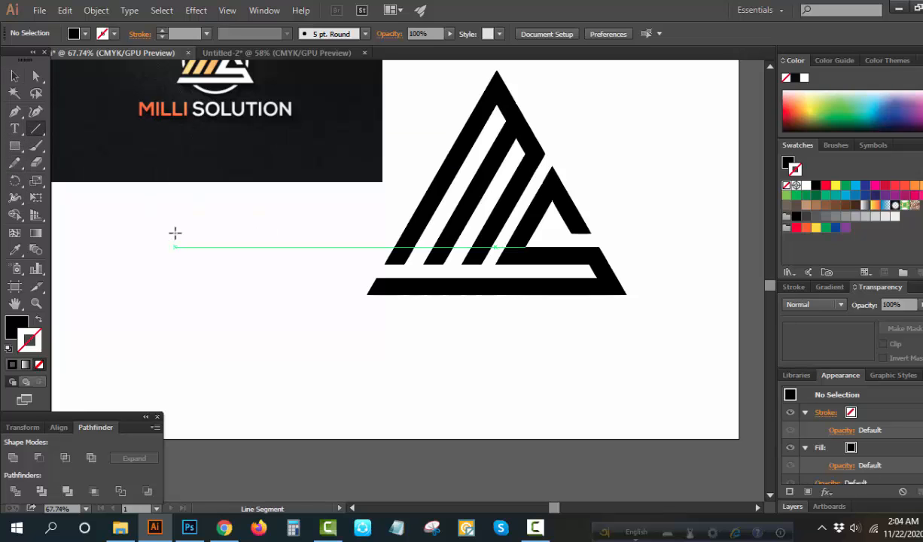
pyautogui.moveTo(171, 216); pyautogui.dragTo(137, 259)
pyautogui.press('y')
pyautogui.click(153, 244)
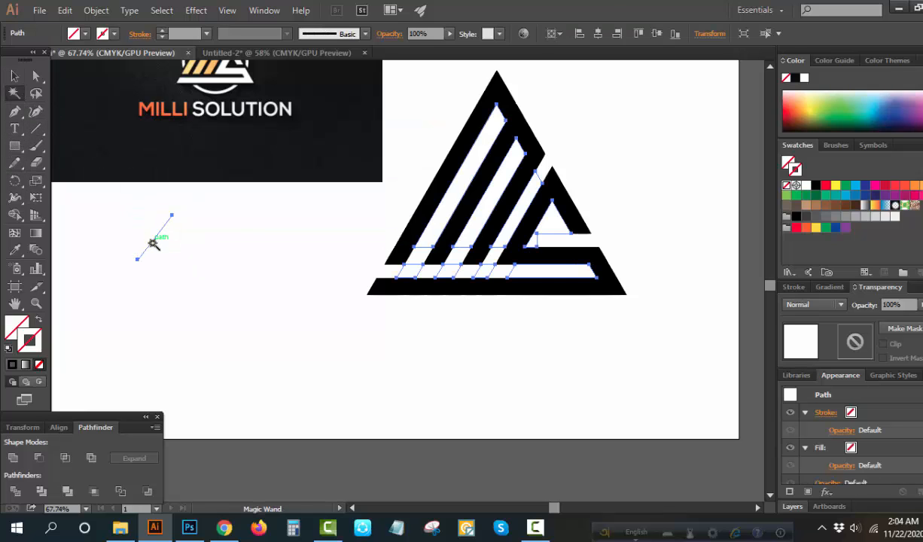
pyautogui.press('Delete')
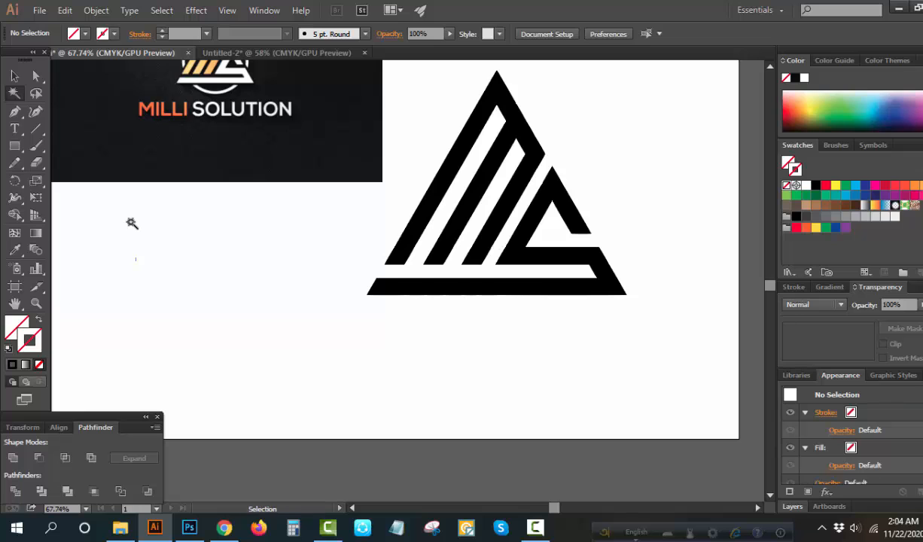
# Combine all the remaining pieces of the MS triangle into one group with the Exclude shape mode.
pyautogui.hotkey('ctrl', '0')
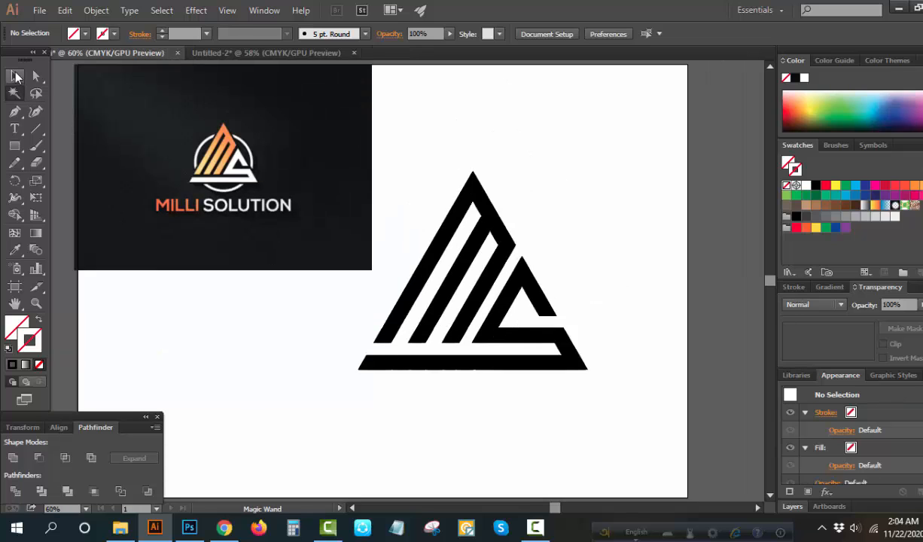
pyautogui.click(16, 76)
pyautogui.moveTo(585, 171); pyautogui.dragTo(436, 454)
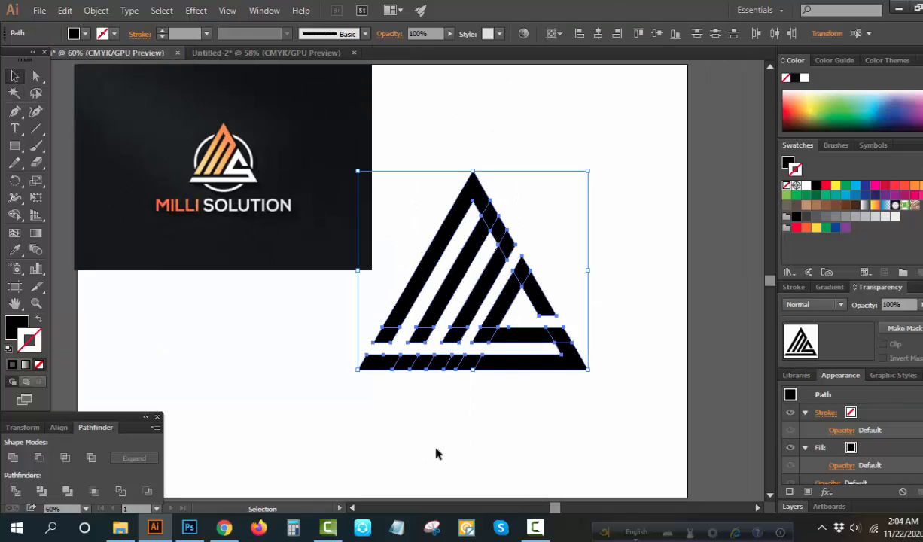
pyautogui.click(91, 458)
pyautogui.click(544, 420)
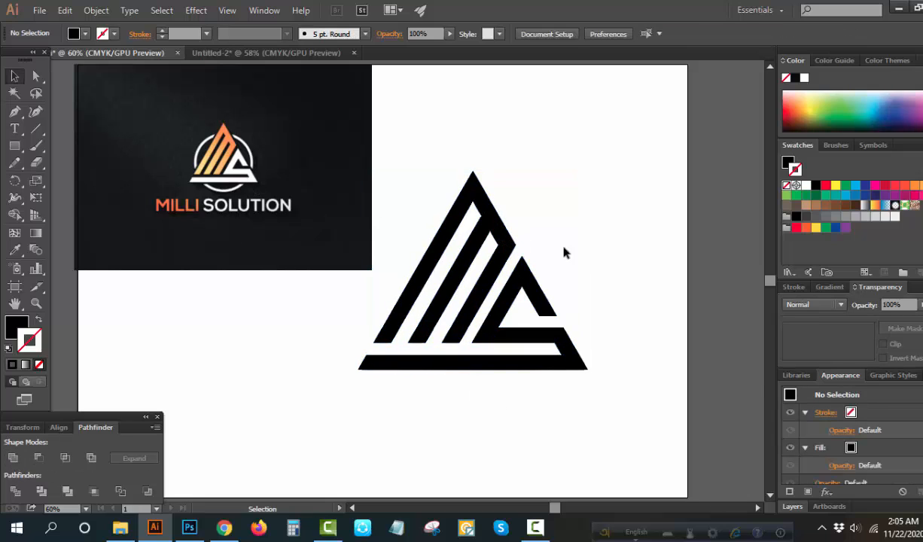
# Scale the MS triangle down proportionally and move it slightly to the right on the artboard.
pyautogui.click(527, 346)
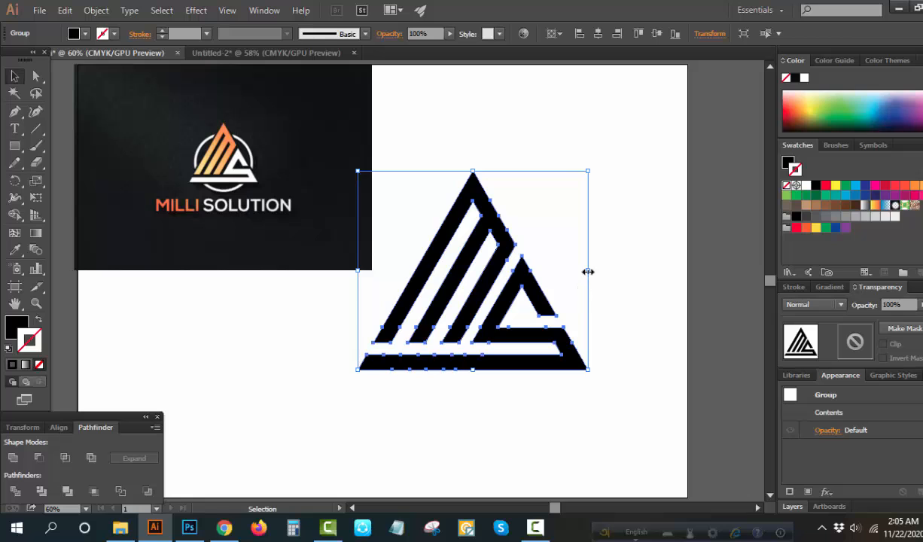
pyautogui.moveTo(588, 272); pyautogui.dragTo(566, 271)
pyautogui.click(554, 303)
pyautogui.moveTo(513, 286); pyautogui.dragTo(551, 286)
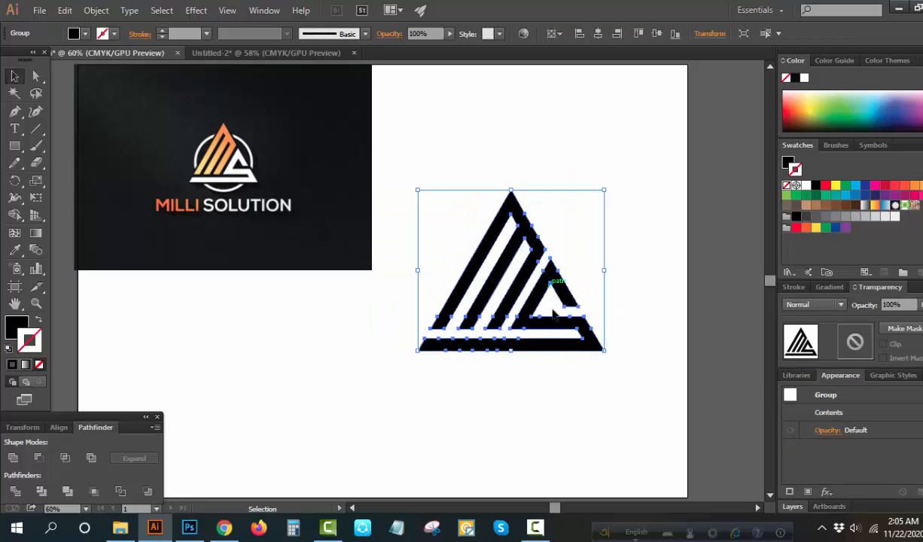
pyautogui.click(509, 386)
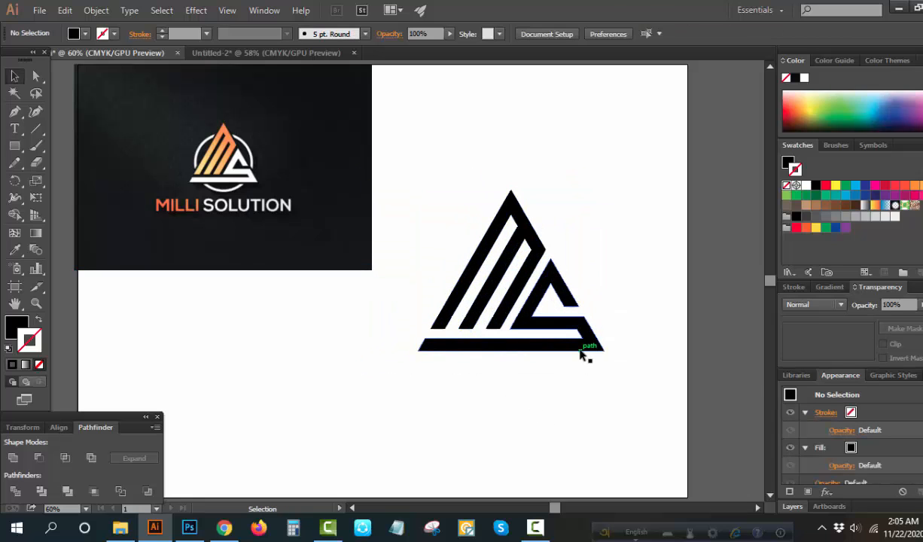
pyautogui.click(521, 294)
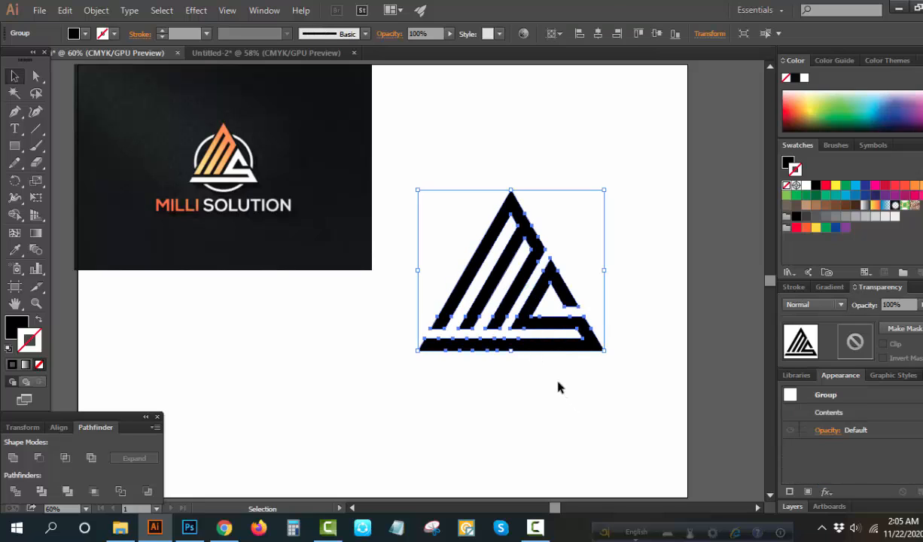
pyautogui.click(547, 404)
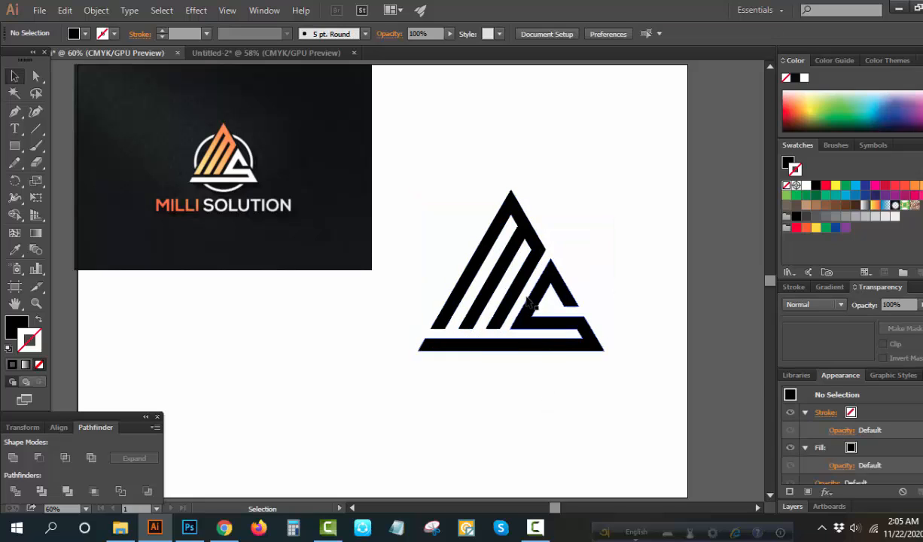
# Draw a filled black circle centred on the MS triangle, starting just below its apex and reaching slightly below its base.
pyautogui.click(14, 148)
pyautogui.press('l')
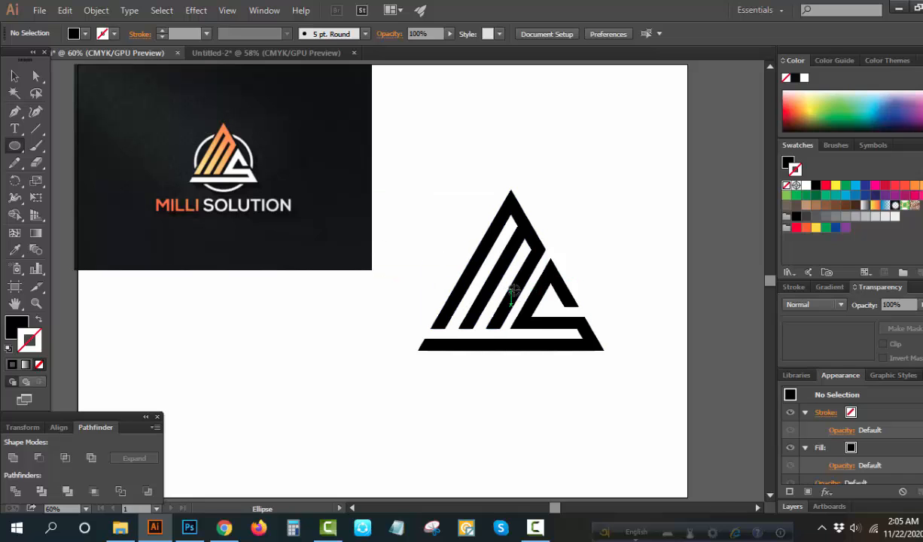
pyautogui.moveTo(510, 289); pyautogui.dragTo(547, 368)
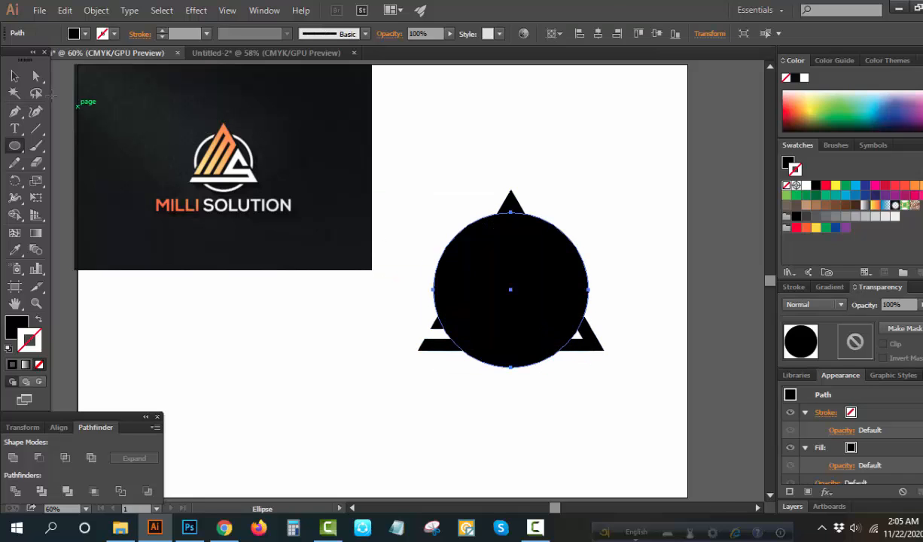
# Remove the fill of the circle around the MS triangle and give it a black 20 pt stroke.
pyautogui.click(15, 79)
pyautogui.click(566, 434)
pyautogui.click(518, 329)
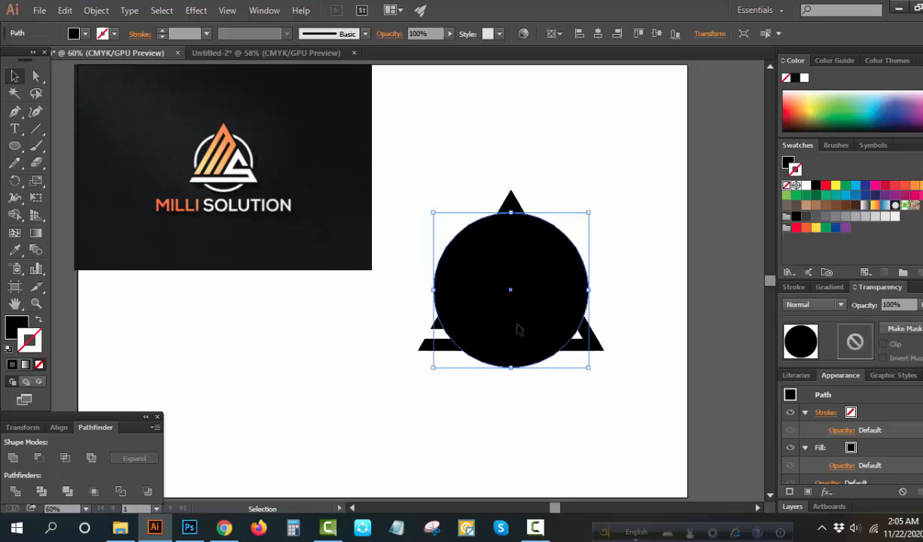
pyautogui.click(16, 330)
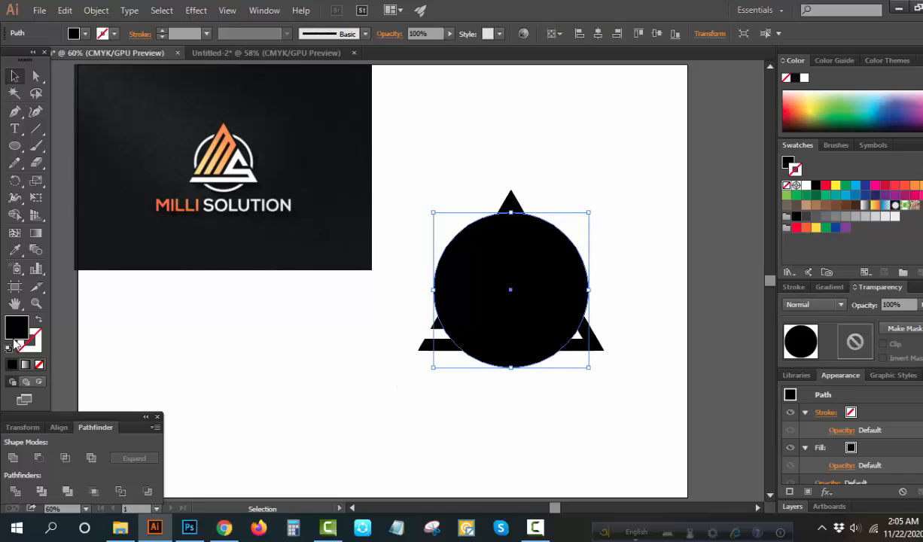
pyautogui.click(39, 365)
pyautogui.click(569, 237)
pyautogui.click(570, 239)
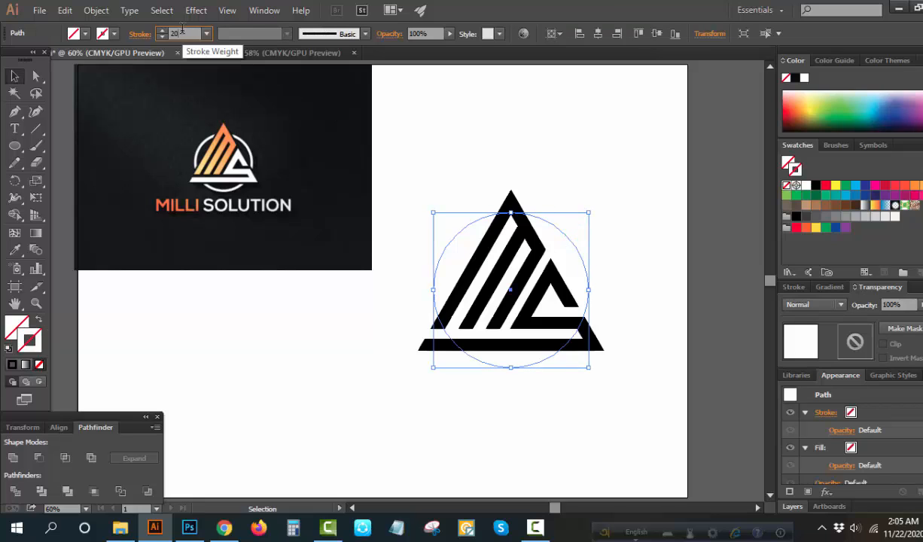
pyautogui.press('Return')
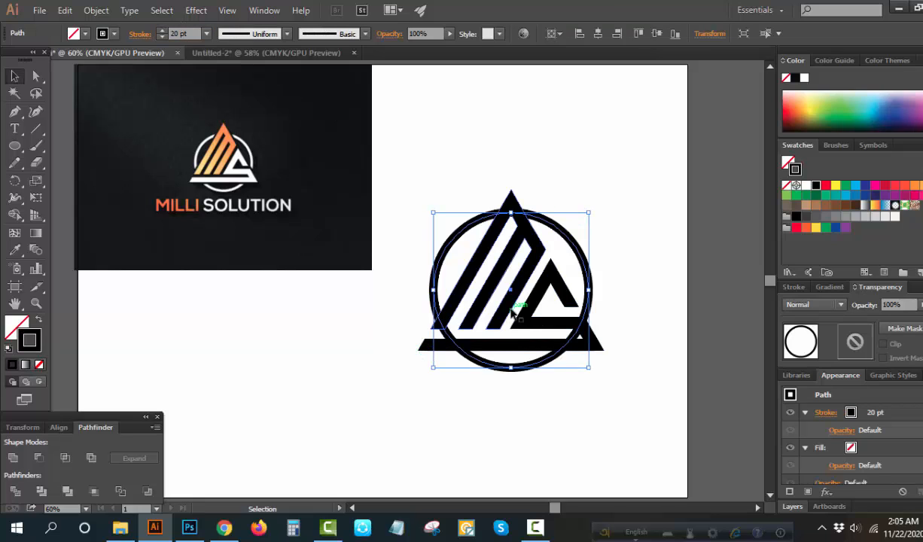
pyautogui.moveTo(575, 259); pyautogui.dragTo(663, 308)
# Reduce the ring's stroke weight to 17 pt.
pyautogui.scroll(3, 625, 309)
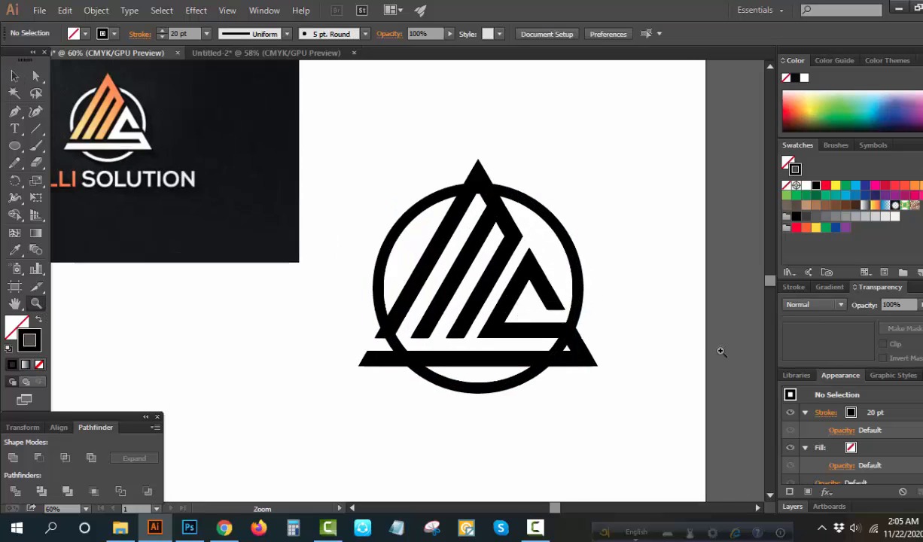
pyautogui.click(13, 76)
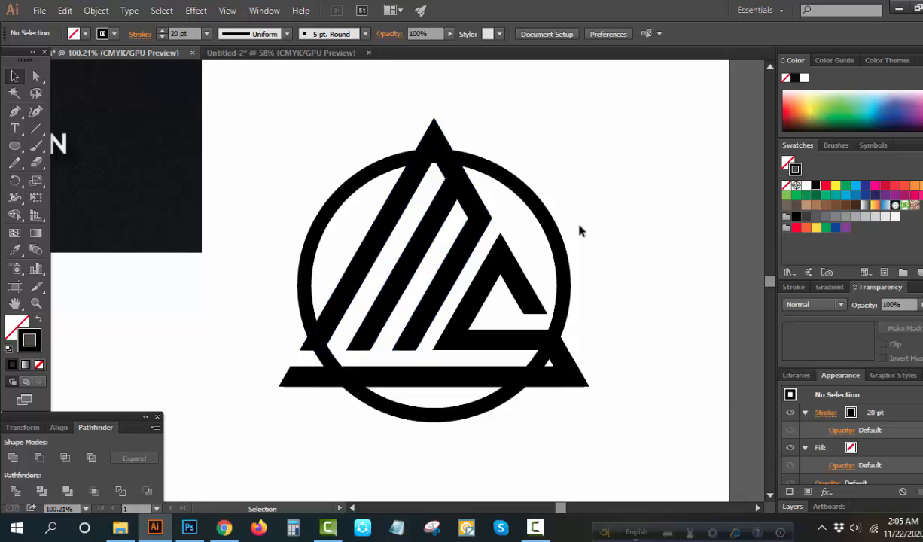
pyautogui.moveTo(532, 241); pyautogui.dragTo(531, 242)
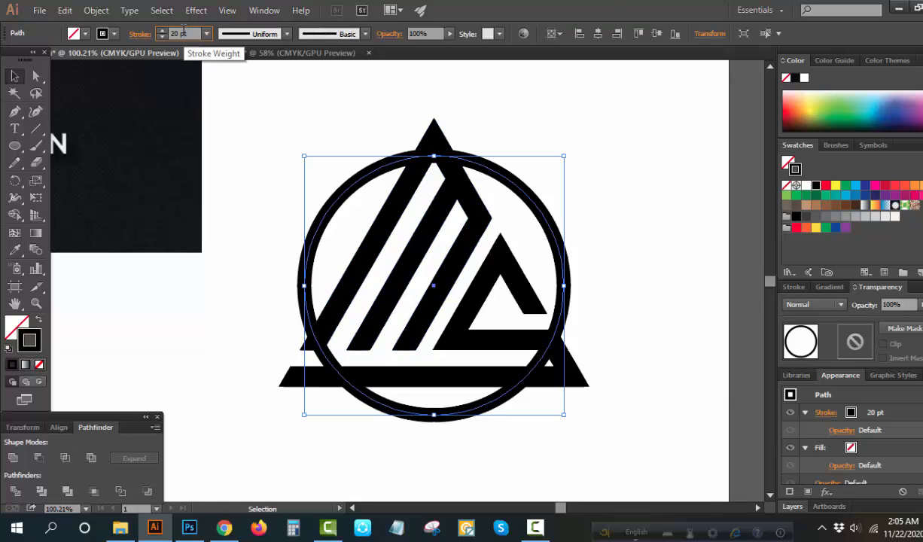
pyautogui.click(183, 33)
pyautogui.press('Down')
pyautogui.press('Down')
pyautogui.press('Down')
pyautogui.press('Down')
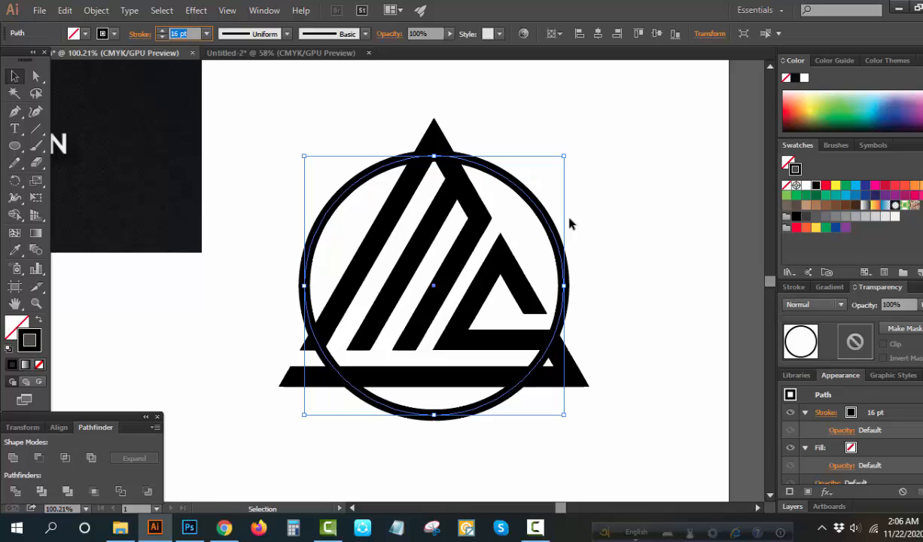
pyautogui.press('Up')
pyautogui.click(592, 227)
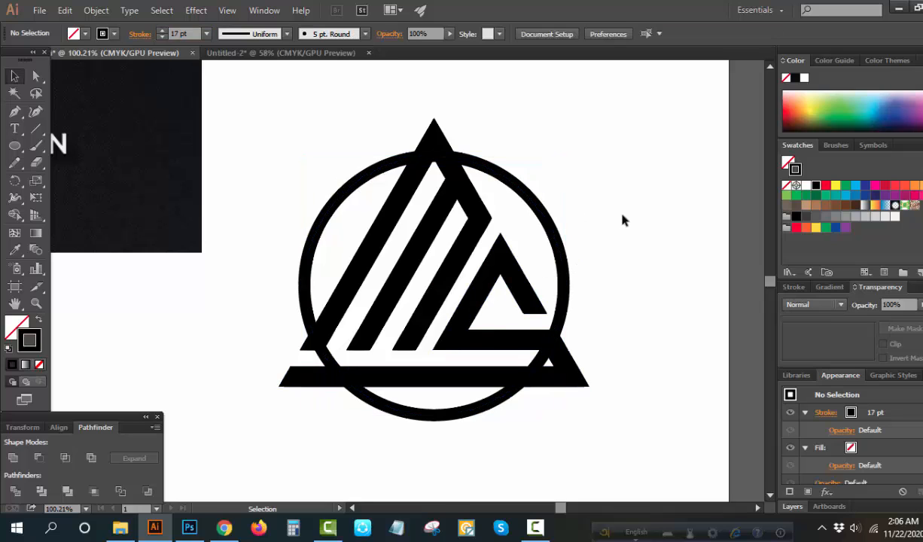
# Expand the ring's fill and stroke so that it becomes a filled shape.
pyautogui.click(572, 254)
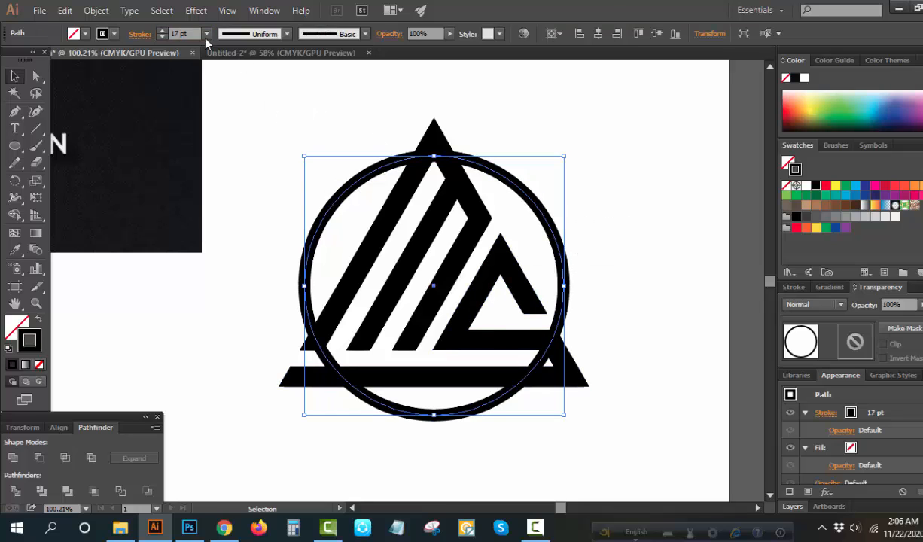
pyautogui.click(96, 10)
pyautogui.click(134, 159)
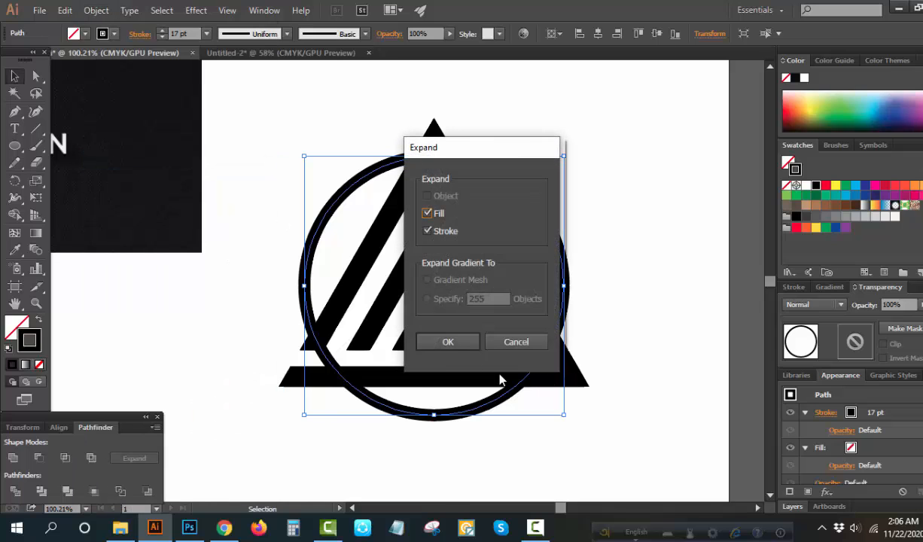
pyautogui.click(448, 341)
pyautogui.click(665, 257)
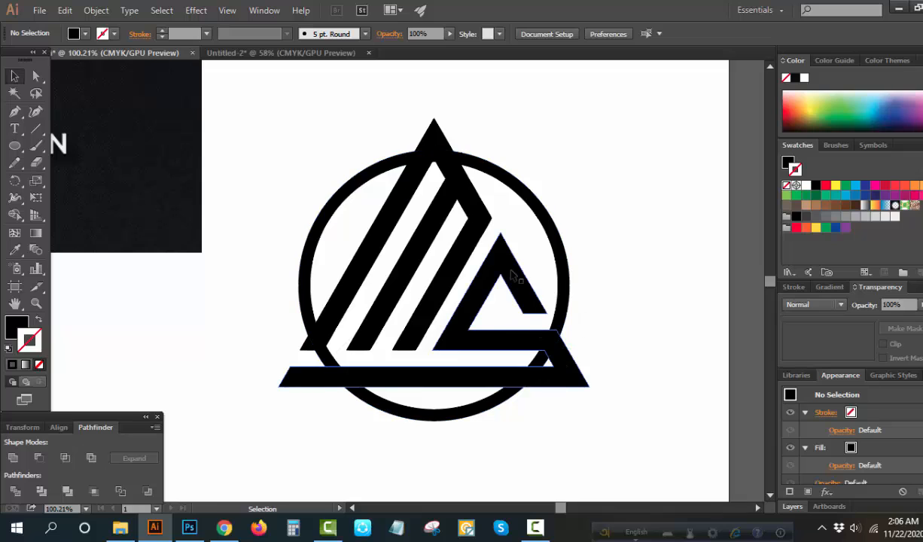
# Apply an Offset Path effect of 12 pt with miter joins to the MS triangle.
pyautogui.click(486, 256)
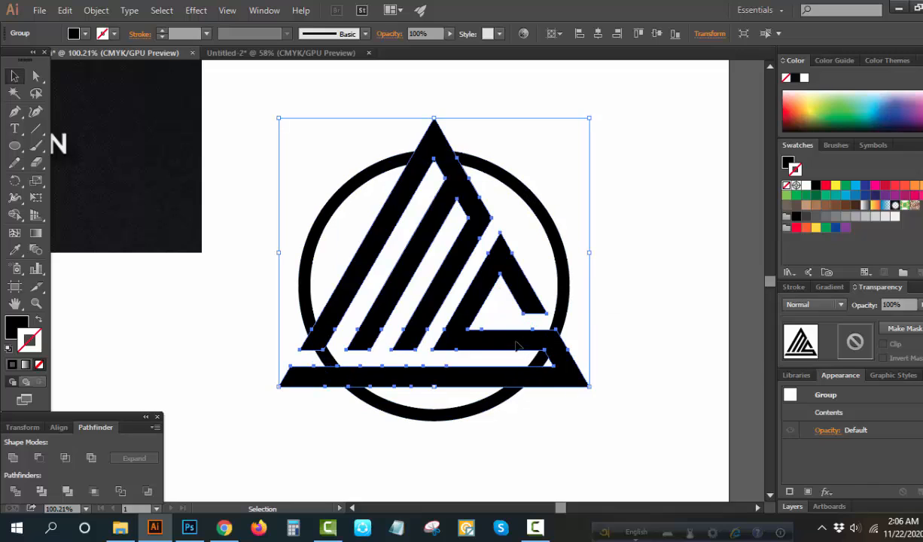
pyautogui.click(826, 491)
pyautogui.moveTo(847, 205)
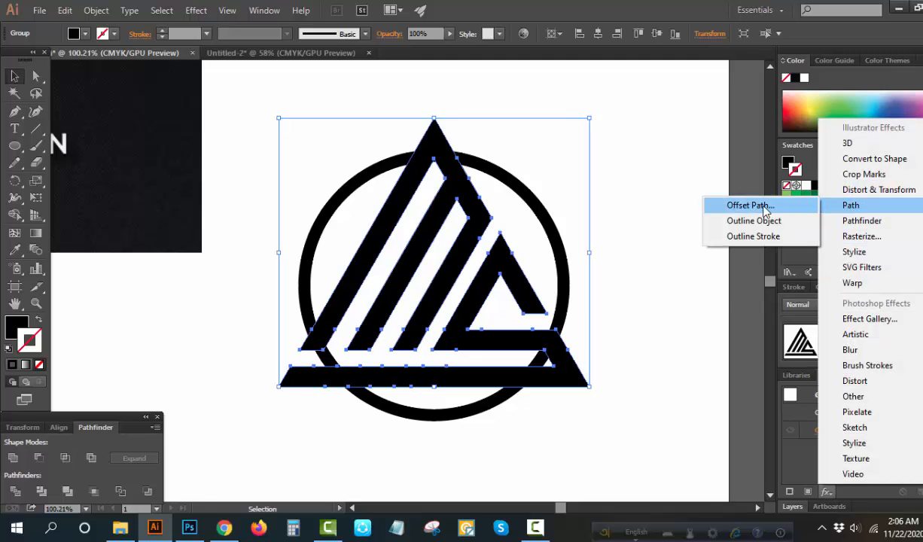
pyautogui.click(763, 206)
pyautogui.click(652, 264)
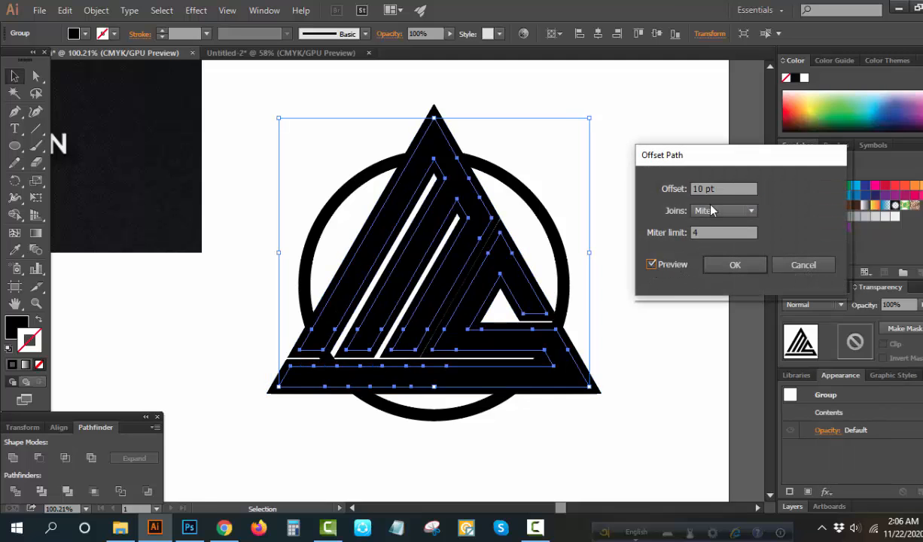
pyautogui.click(719, 188)
pyautogui.press('Up')
pyautogui.press('Up')
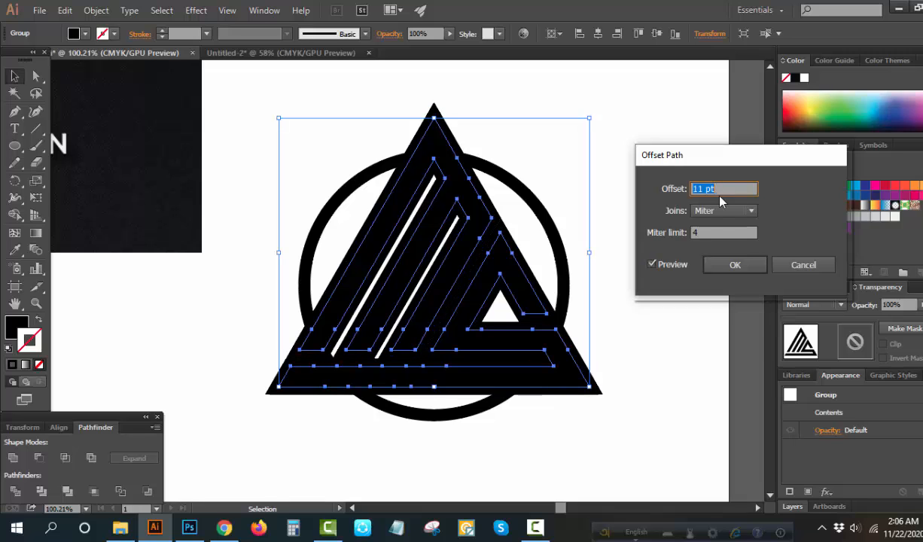
pyautogui.click(736, 268)
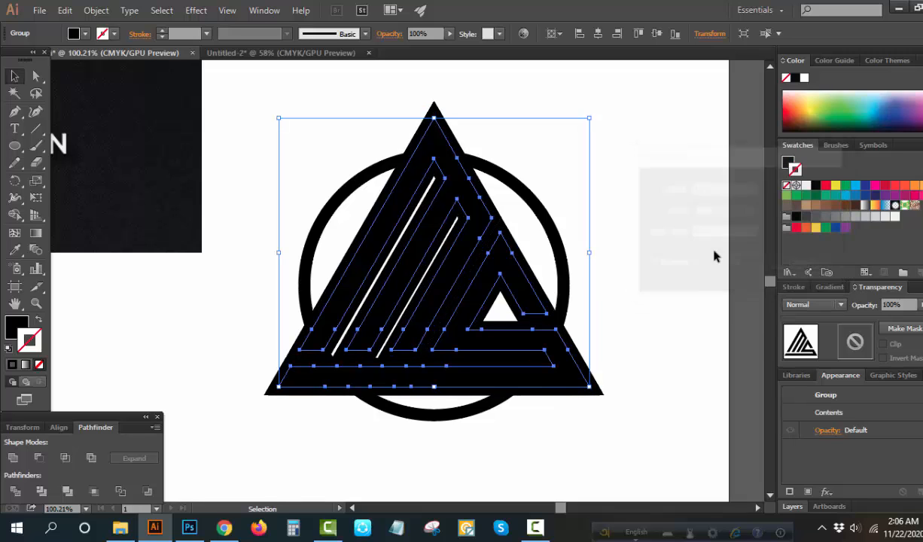
# Expand the appearance of the offset MS triangle into editable paths.
pyautogui.click(96, 10)
pyautogui.click(145, 177)
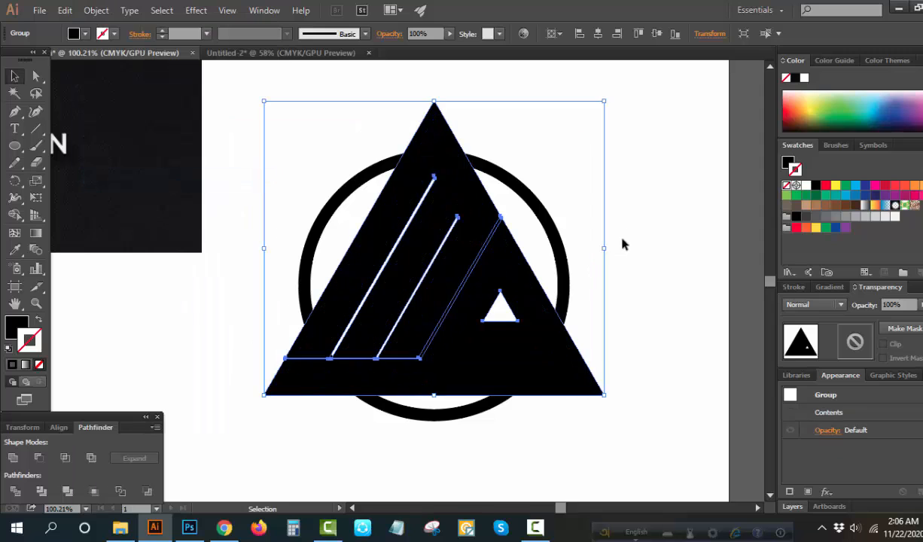
pyautogui.click(603, 200)
# Fill the enlarged triangle with crimson red and leave it without a stroke.
pyautogui.click(503, 271)
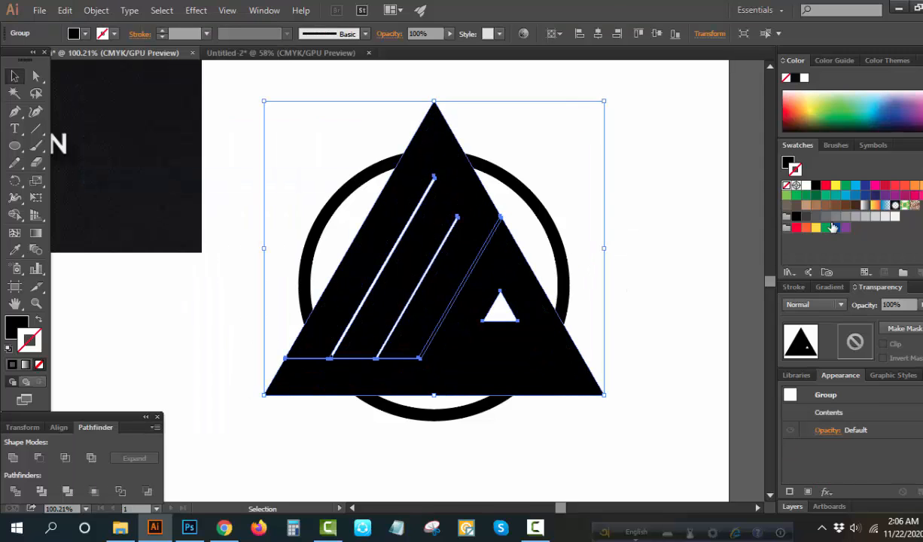
pyautogui.click(885, 187)
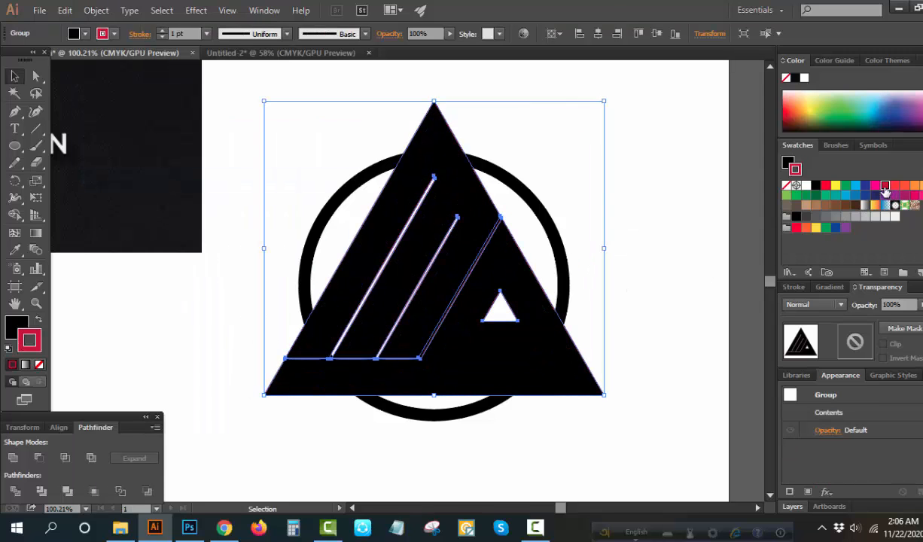
pyautogui.click(39, 364)
pyautogui.click(16, 322)
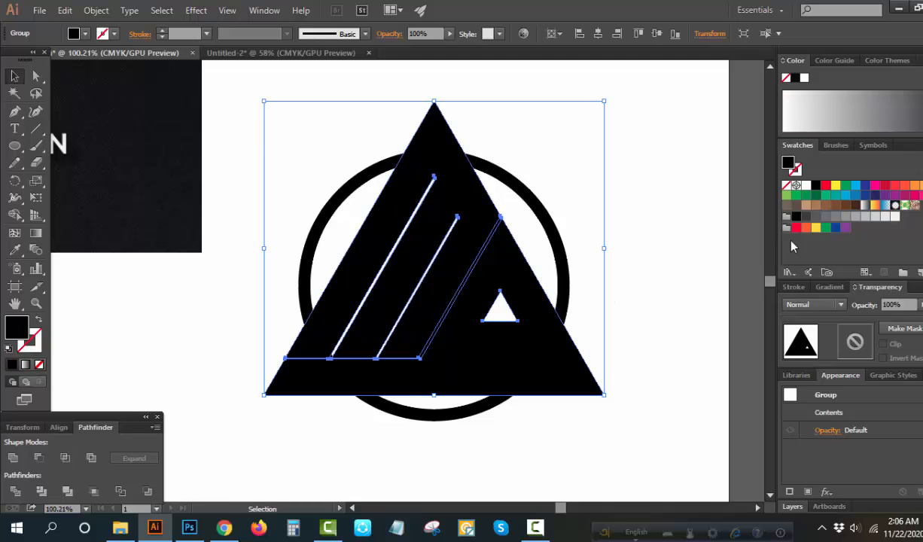
pyautogui.click(887, 194)
pyautogui.click(669, 196)
# Divide the red triangle and the black ring where they overlap, and ungroup the resulting pieces.
pyautogui.moveTo(596, 129); pyautogui.dragTo(331, 444)
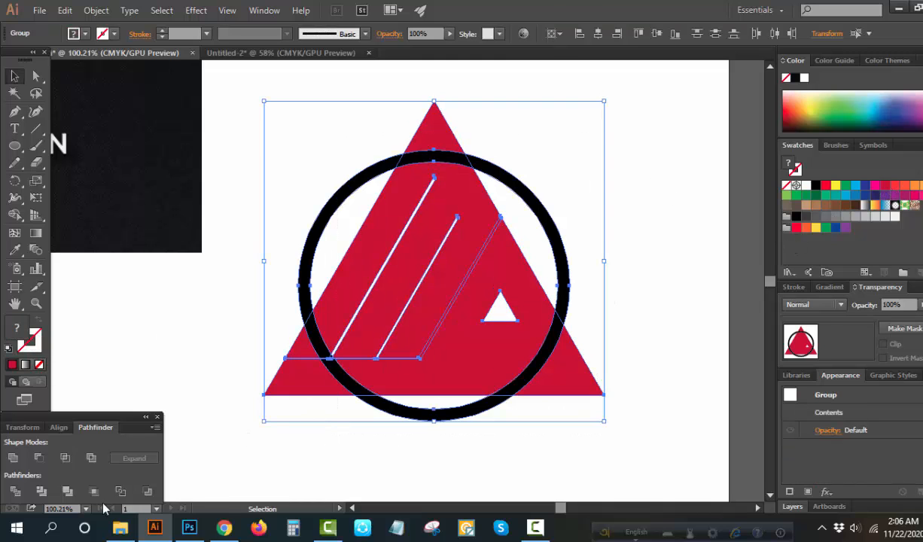
pyautogui.rightClick(190, 316)
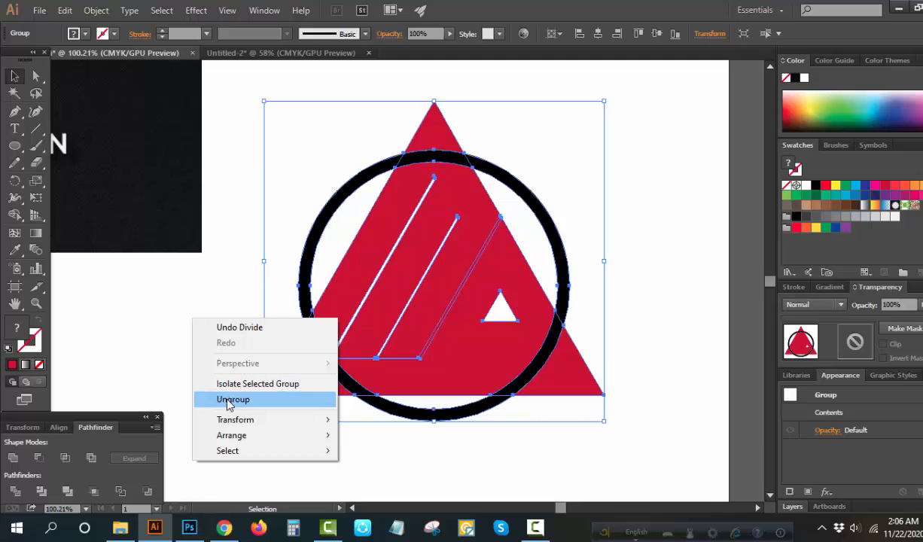
pyautogui.click(225, 399)
pyautogui.click(262, 357)
# Delete all red triangle pieces and the ring parts they cover, keeping only the three outer ring arcs.
pyautogui.moveTo(262, 358); pyautogui.dragTo(591, 371)
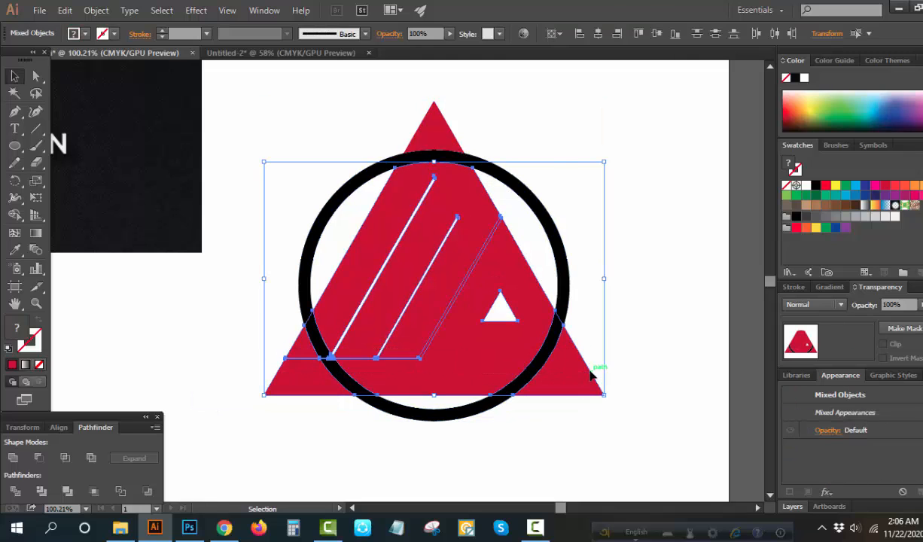
pyautogui.press('Delete')
pyautogui.click(435, 138)
pyautogui.press('Delete')
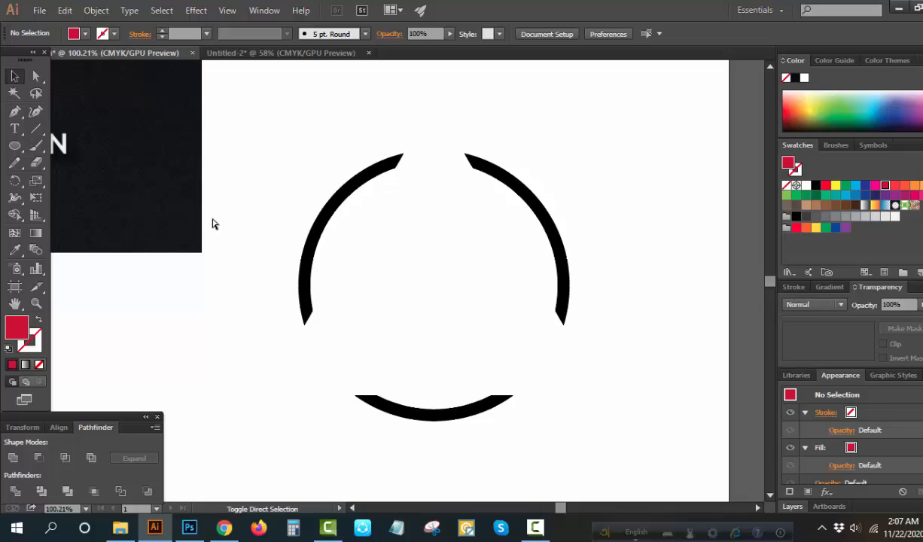
# Paste the original black MS triangle back in place between the three ring arcs.
pyautogui.hotkey('ctrl', 'v')
pyautogui.click(641, 221)
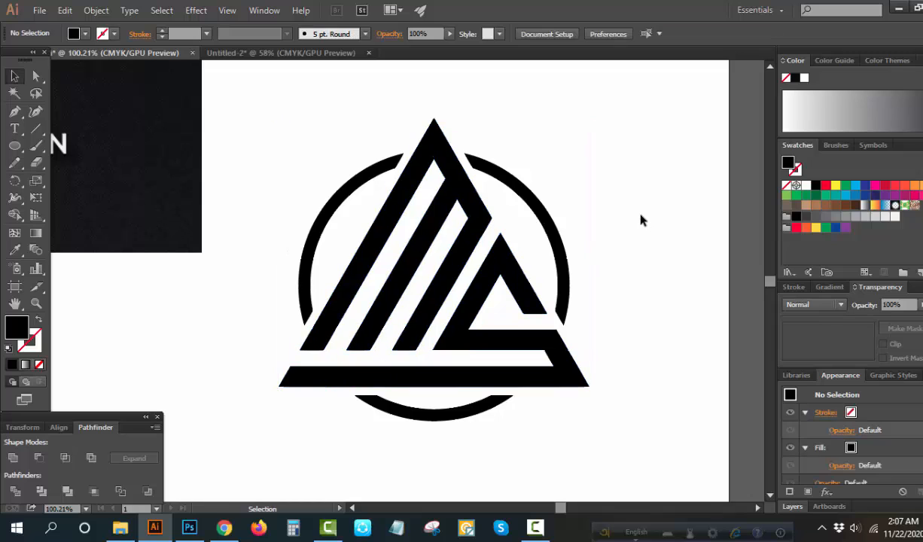
pyautogui.moveTo(590, 105); pyautogui.dragTo(280, 426)
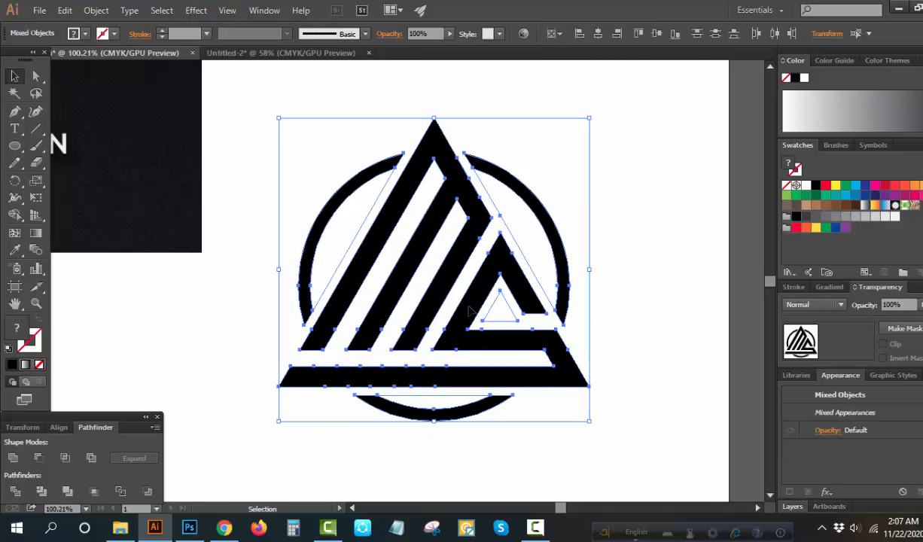
pyautogui.click(265, 137)
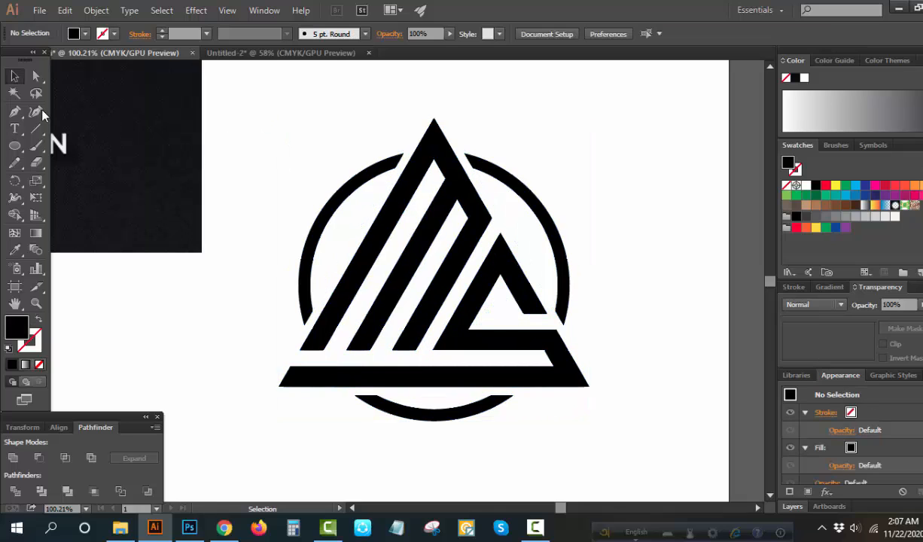
# Select the invisible paths without fill or stroke inside the ring with the Magic Wand and delete them.
pyautogui.click(14, 92)
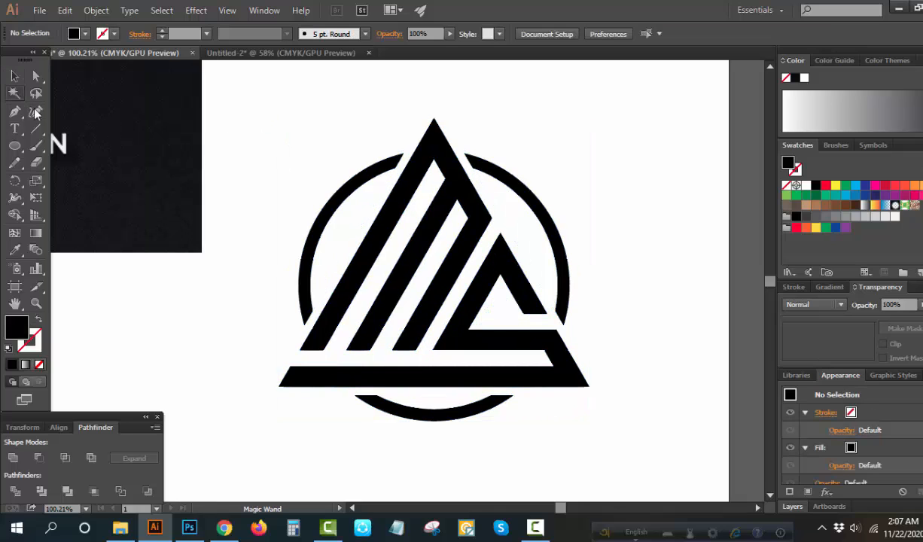
pyautogui.click(352, 235)
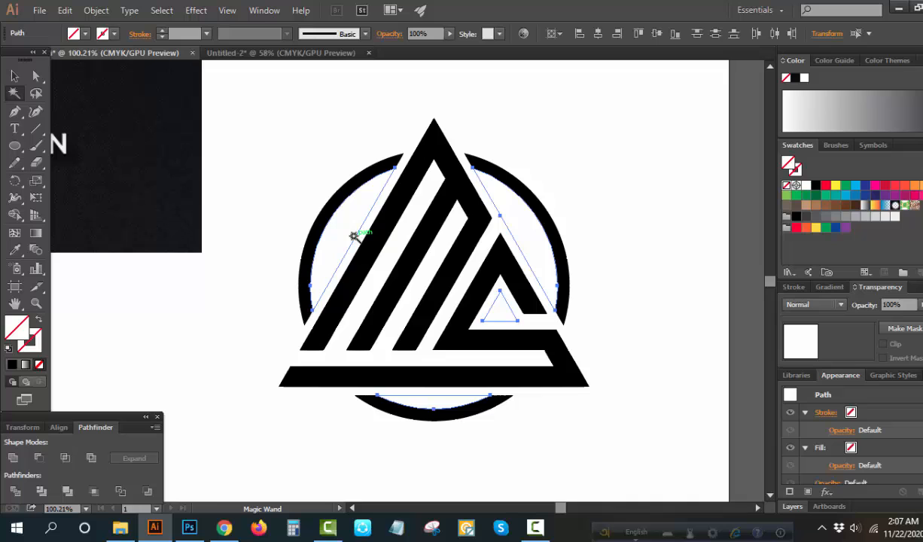
pyautogui.click(354, 236)
pyautogui.click(15, 76)
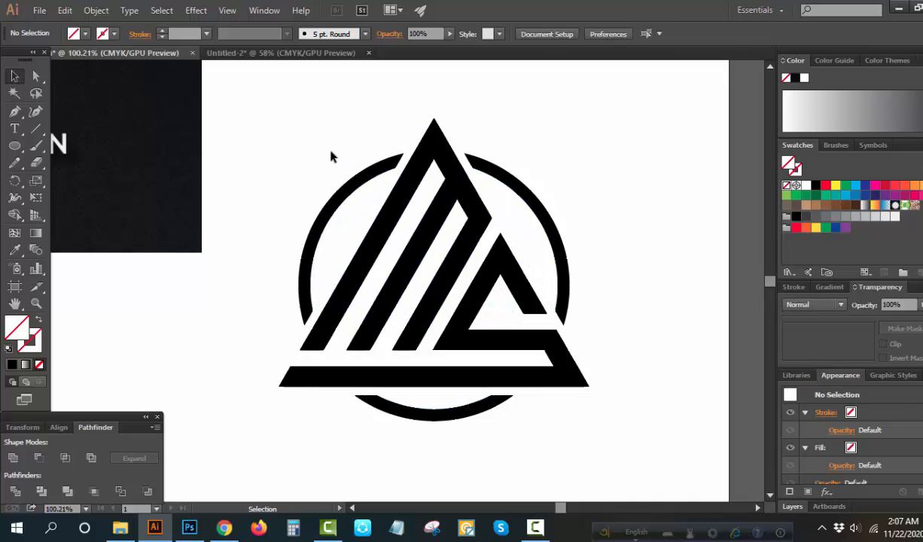
# Combine the MS triangle and the three ring arcs into one group with the Unite shape mode.
pyautogui.moveTo(290, 125); pyautogui.dragTo(599, 396)
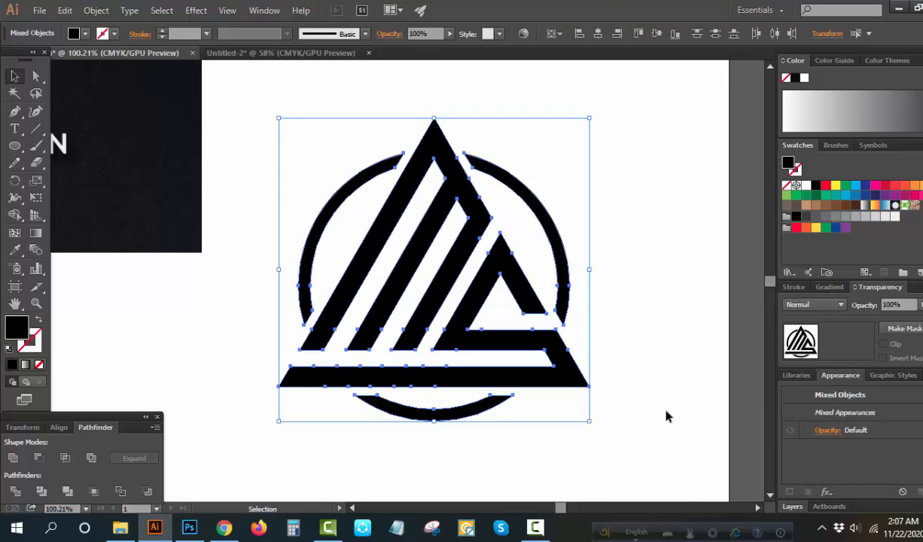
pyautogui.click(13, 458)
pyautogui.click(181, 348)
pyautogui.hotkey('ctrl', '0')
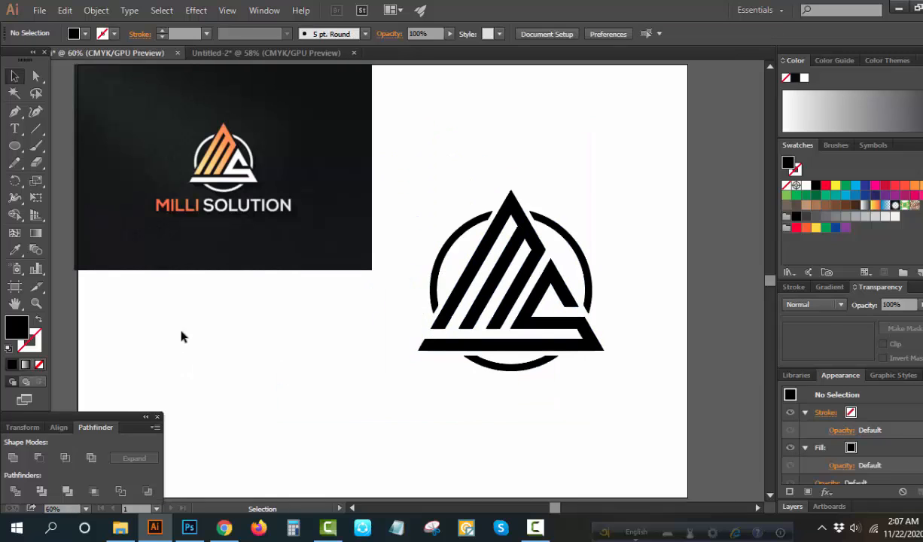
# Scale the MS logo down proportionally to about two thirds and move it up beside the reference image.
pyautogui.click(536, 326)
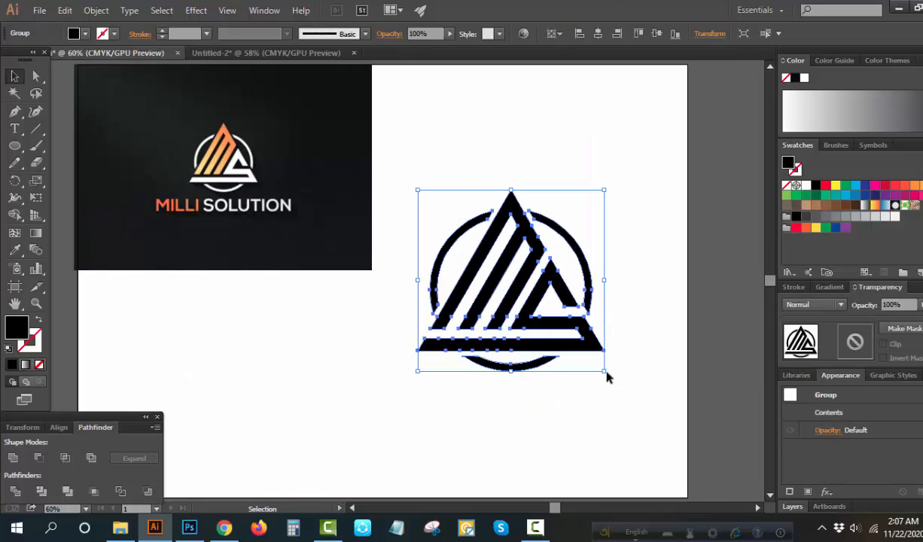
pyautogui.moveTo(605, 371); pyautogui.dragTo(569, 347)
pyautogui.moveTo(527, 305); pyautogui.dragTo(539, 230)
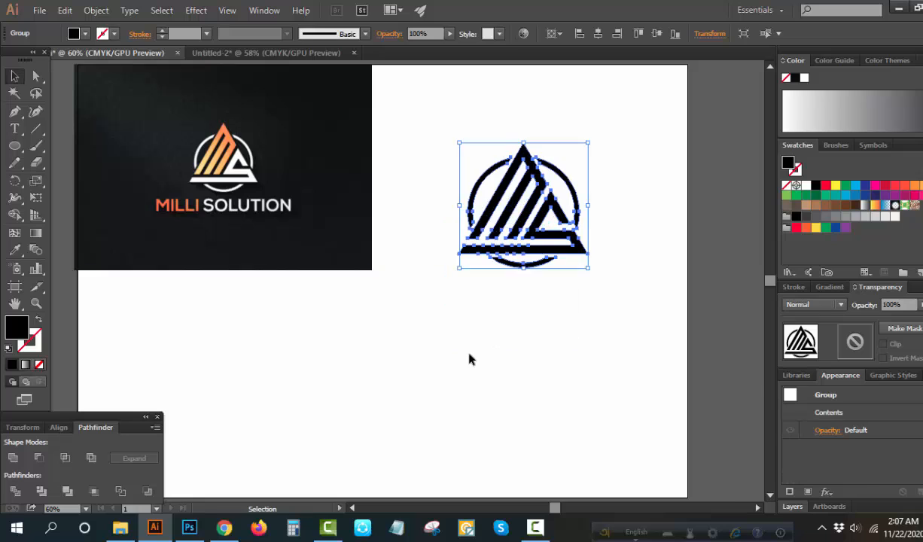
# Paste the copied MILLI SOLUTION lettering and place it below the MS logo.
pyautogui.click(467, 338)
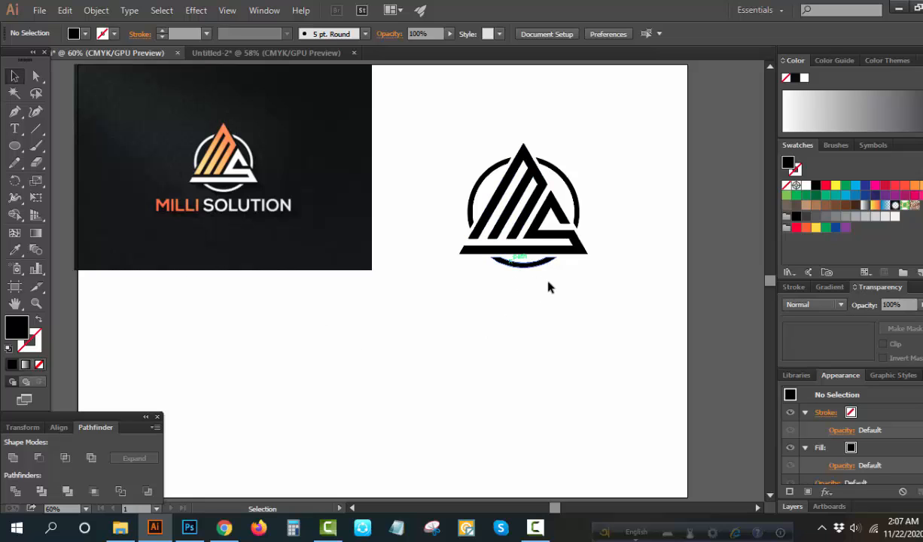
pyautogui.hotkey('ctrl', 'v')
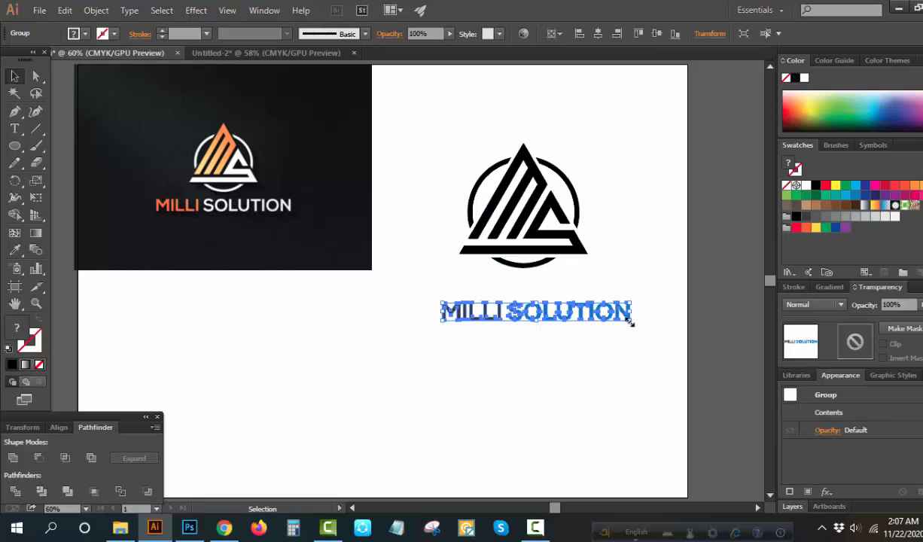